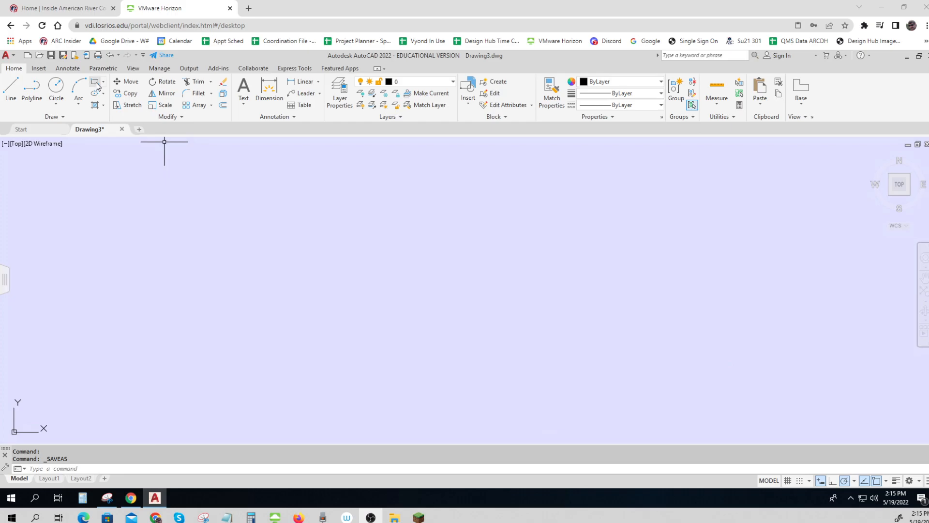
Draw a rectangle 11 wide and 8.5 high with its first corner at 11,8.5
text(0,0)
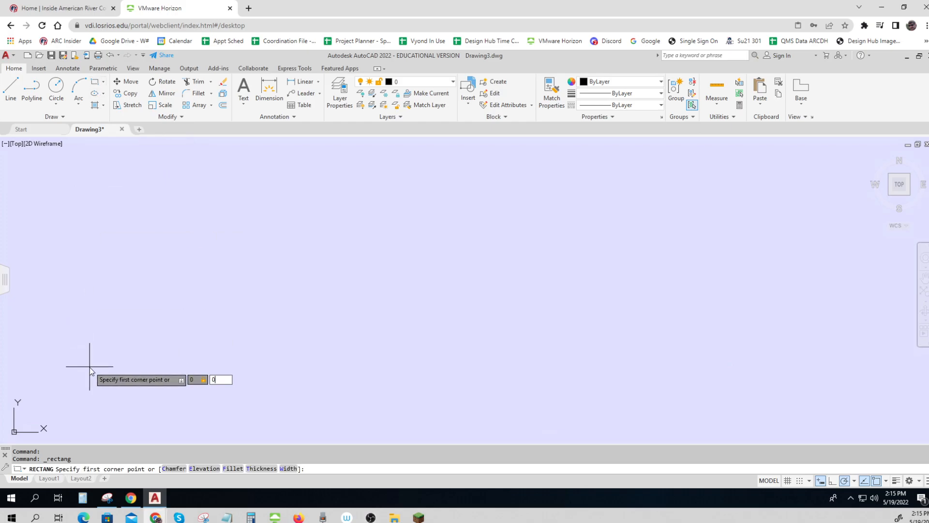
key(Tab)
text(11)
key(Tab)
text(8.5)
key(Return)
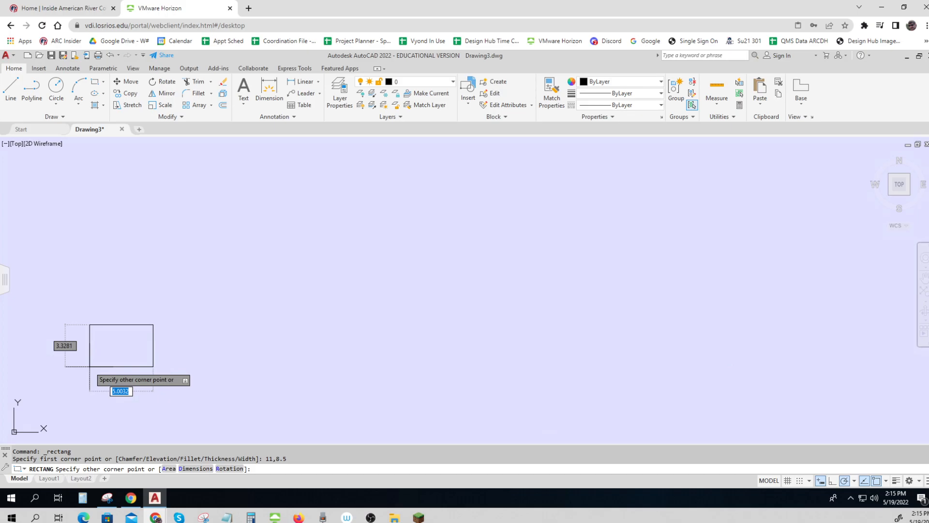
key(Return)
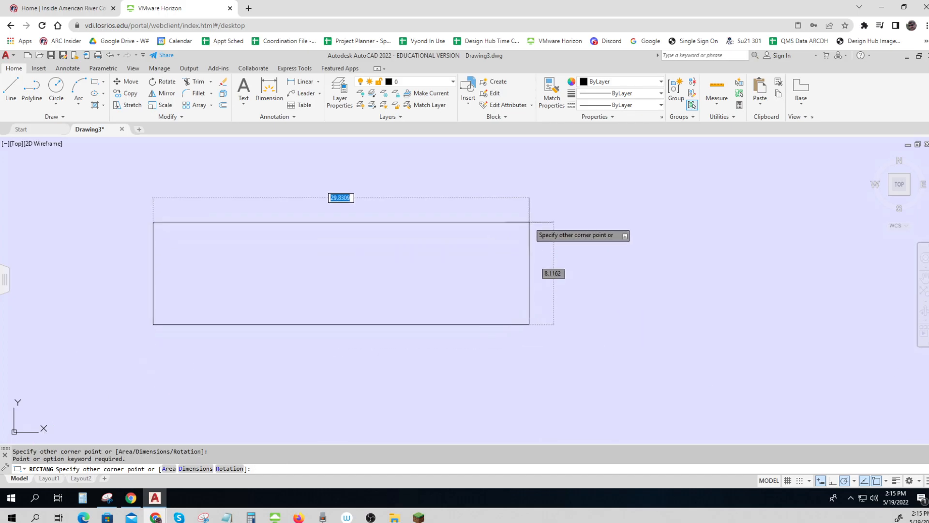
text(11)
key(Tab)
text(8)
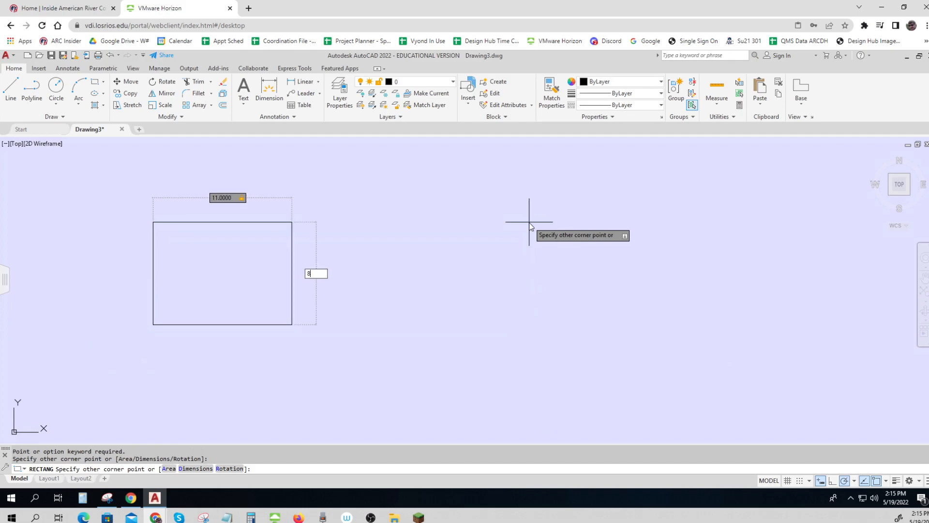
text(.5)
key(Return)
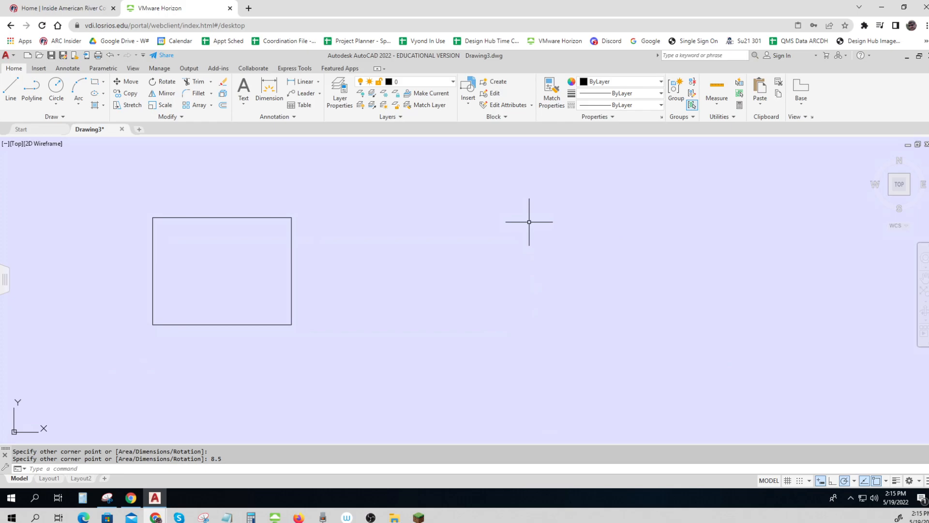
Review the Dynamic Input status, the polar tracking angle choices and the active object snap modes
scroll(297, 212, up, 2)
middle_drag(298, 212, 306, 206)
click(820, 482)
key(ctrl)
key(ctrl)
key(ctrl)
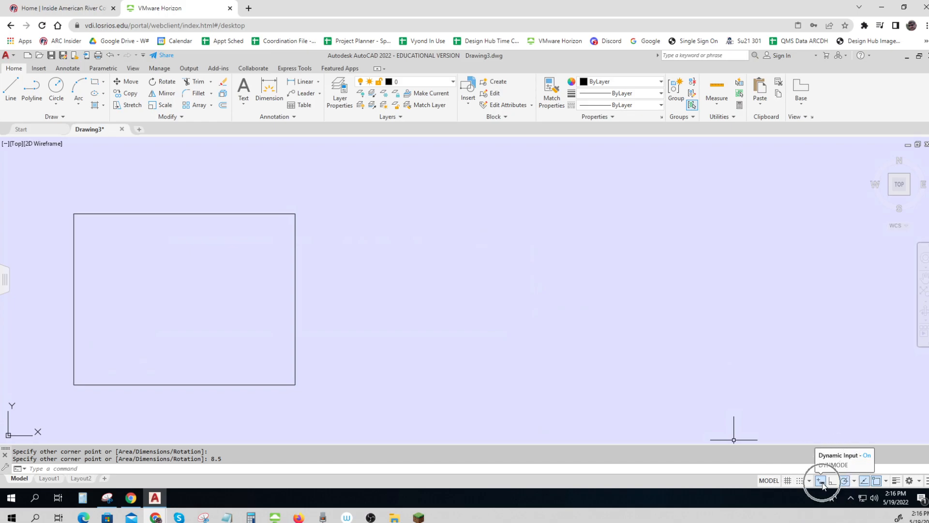
click(854, 482)
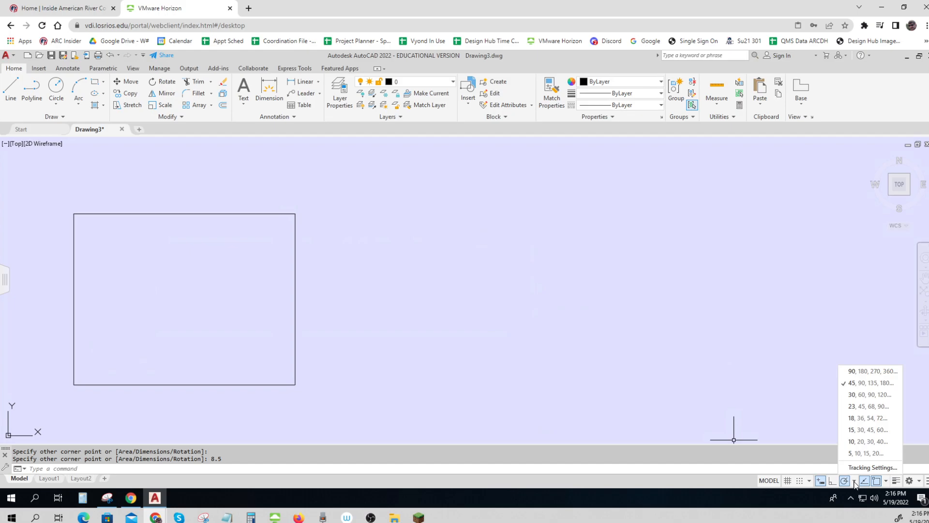
click(886, 480)
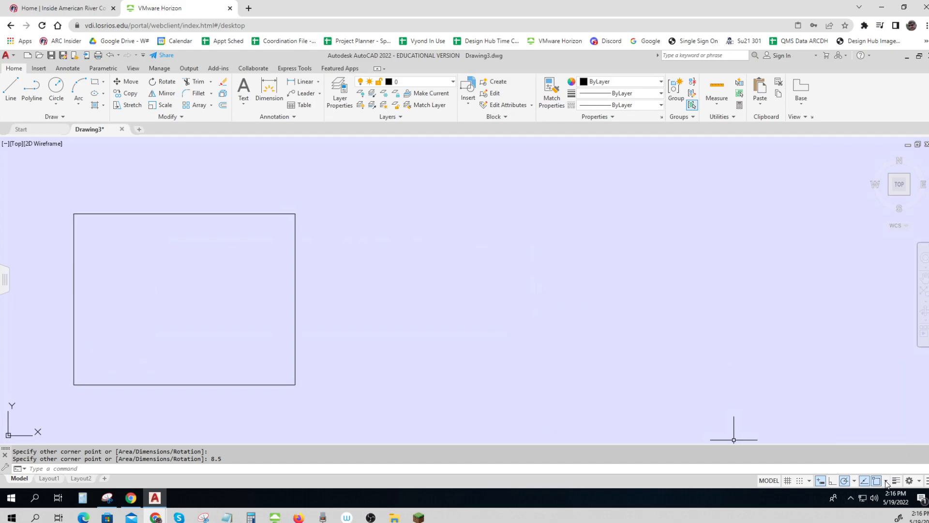
key(ctrl)
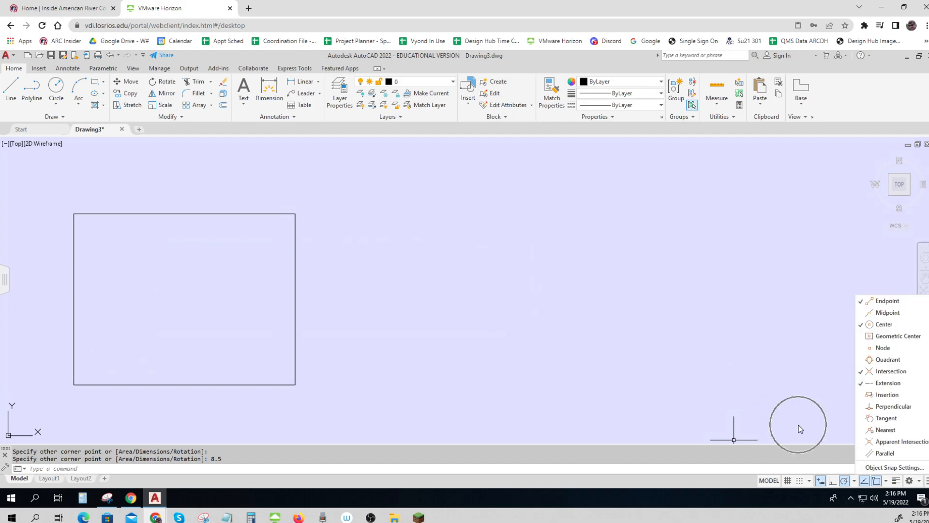
Show the drawing beside the Plate 1.3.PNG reference and examine the plate's start point and outline dimensions
click(918, 58)
click(919, 58)
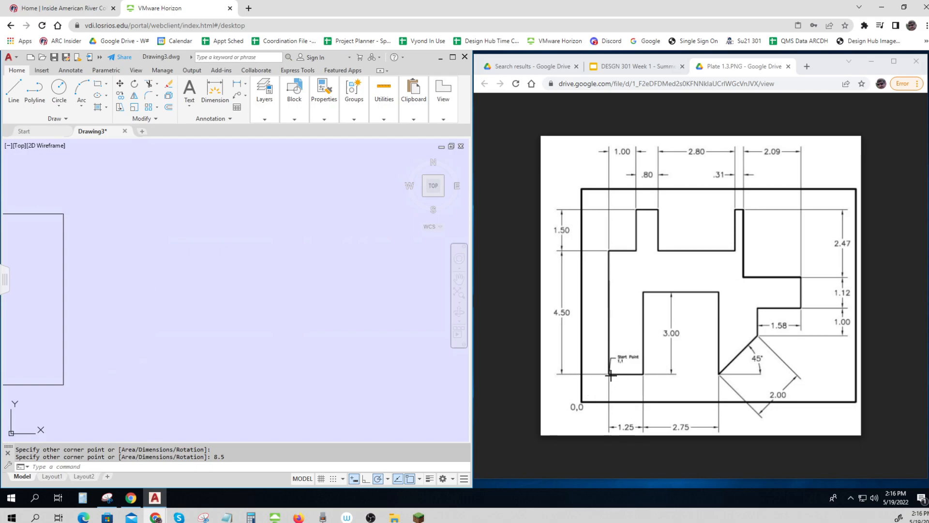
key(ctrl)
key(ctrl)
key(ctrl)
key(ctrl)
key(ctrl)
key(ctrl)
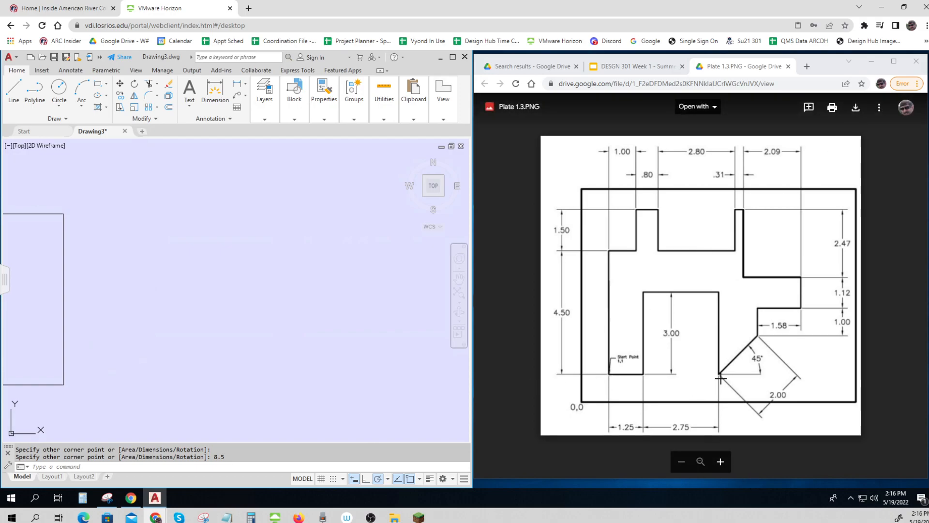
key(ctrl)
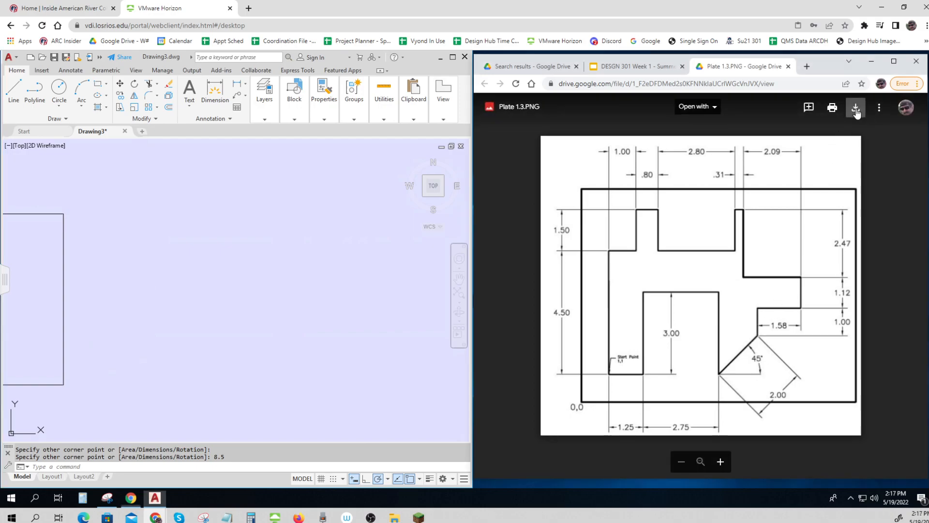
Download Plate 1.3.PNG and attach it beside the rectangle at scale 1 and rotation 0, with the drawing window maximized again
click(855, 107)
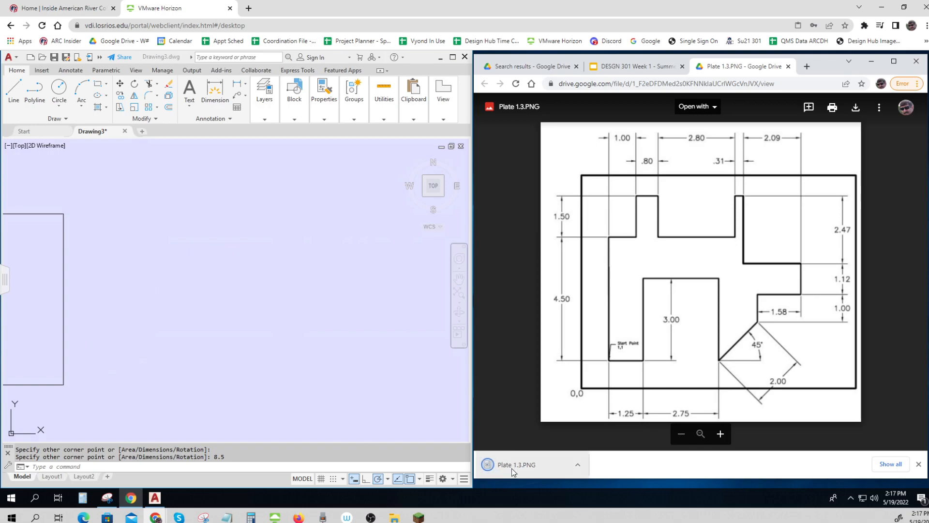
mouse_move(513, 471)
mouse_down()
mouse_move(419, 417)
mouse_move(148, 370)
mouse_up()
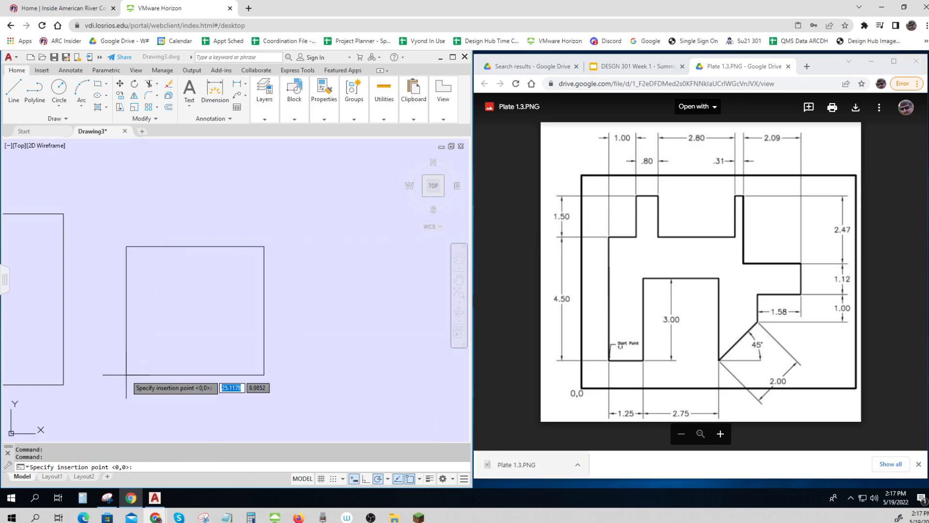
click(87, 383)
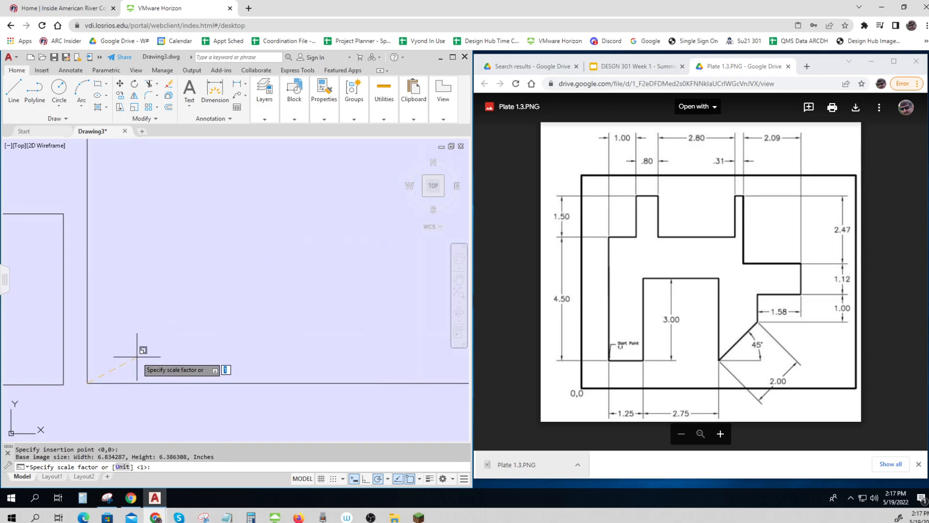
key(Return)
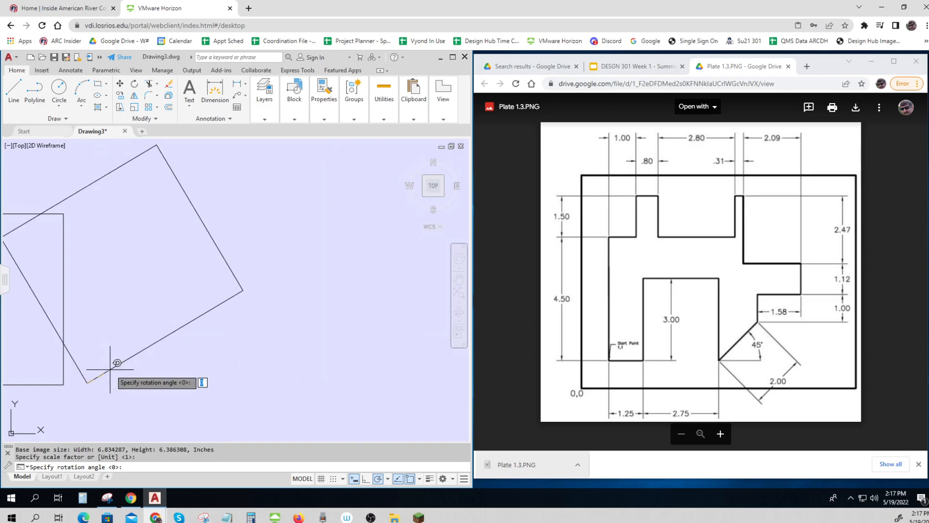
key(Return)
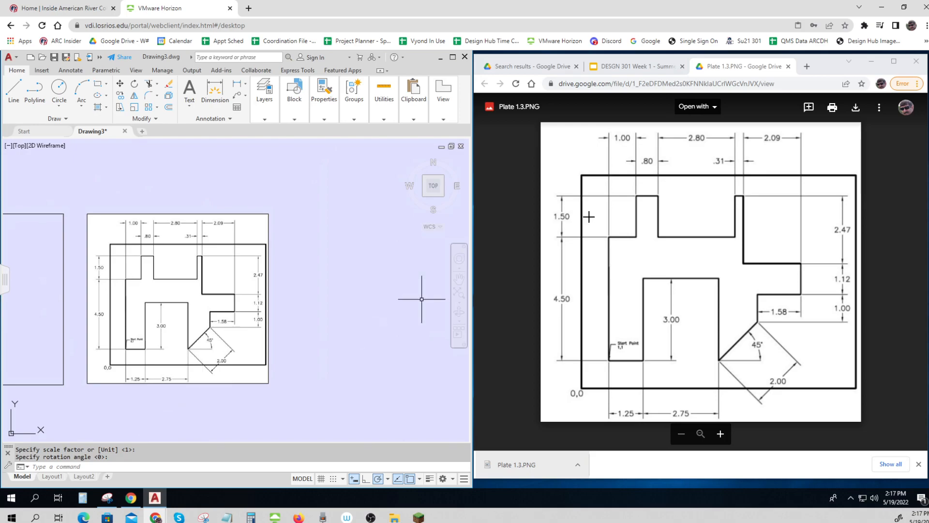
click(453, 57)
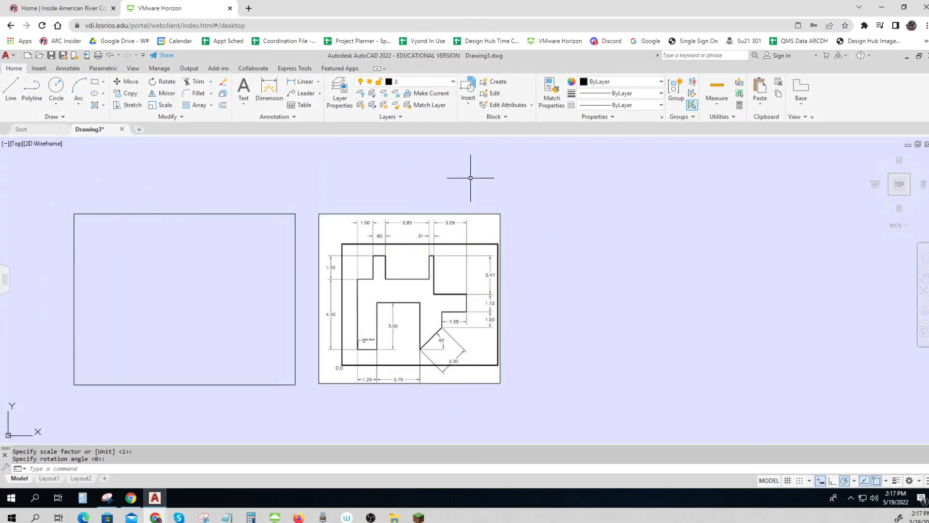
middle_drag(212, 333, 313, 327)
scroll(313, 328, up, 2)
scroll(560, 351, up, 6)
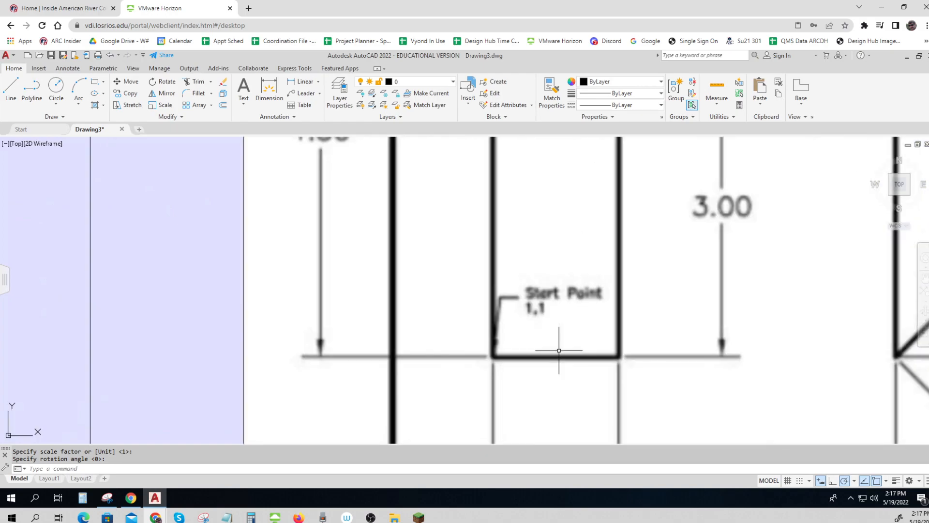
scroll(579, 332, down, 5)
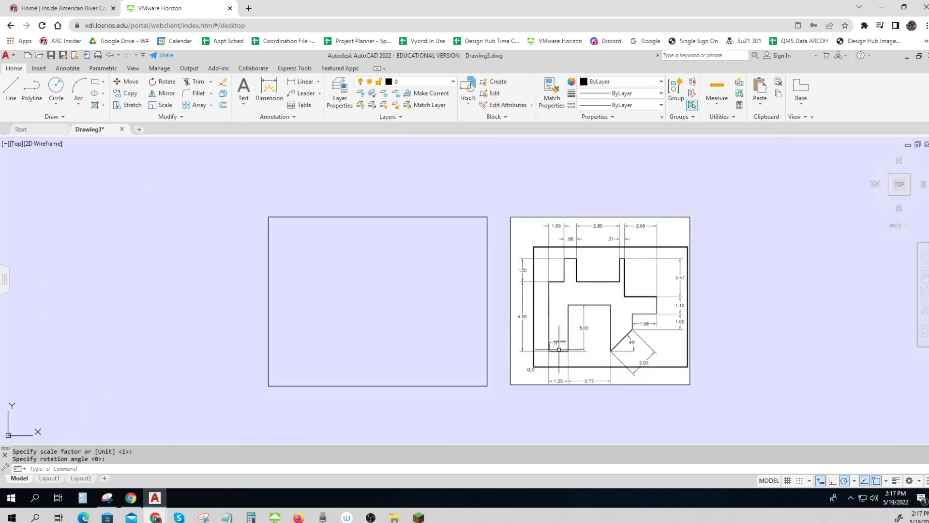
click(11, 87)
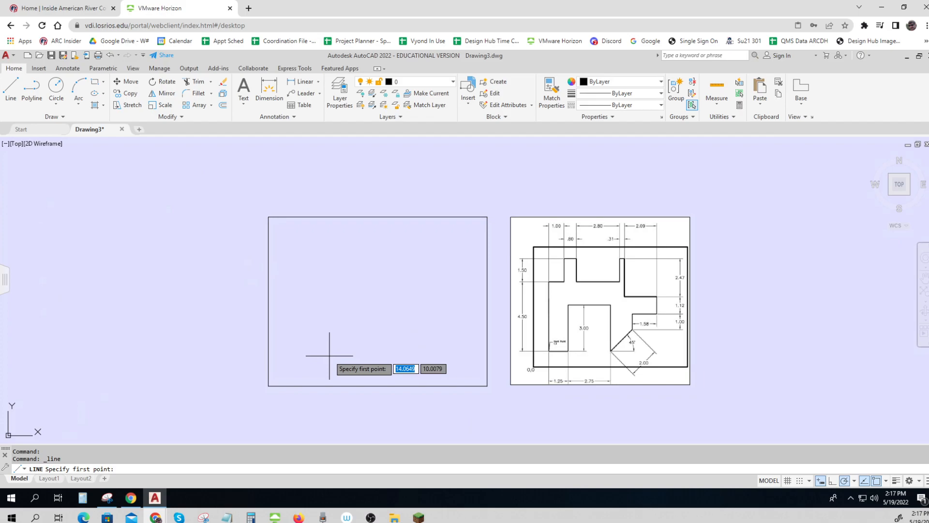
text(1)
key(Tab)
text(1)
key(Return)
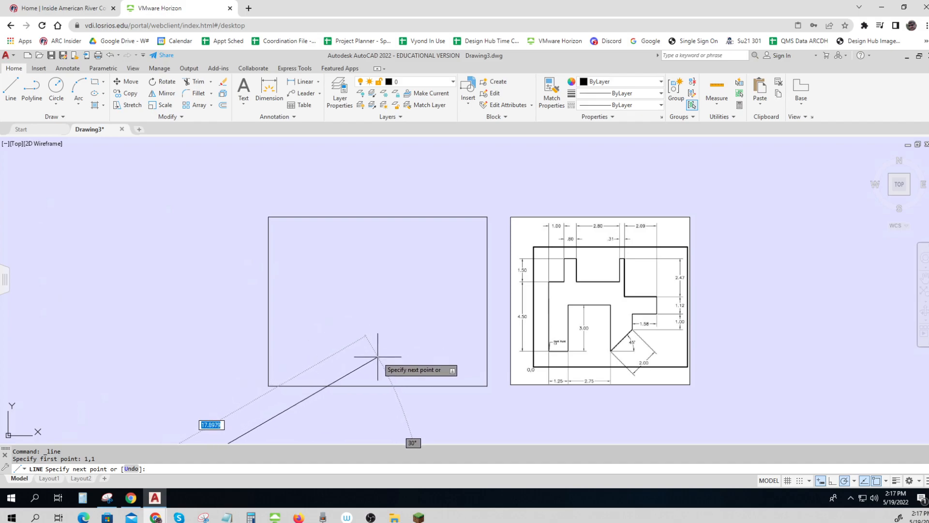
key(Escape)
key(Escape)
Try to move the rectangle and the plate image from the rectangle's lower-left corner to 0,0
scroll(372, 344, down, 4)
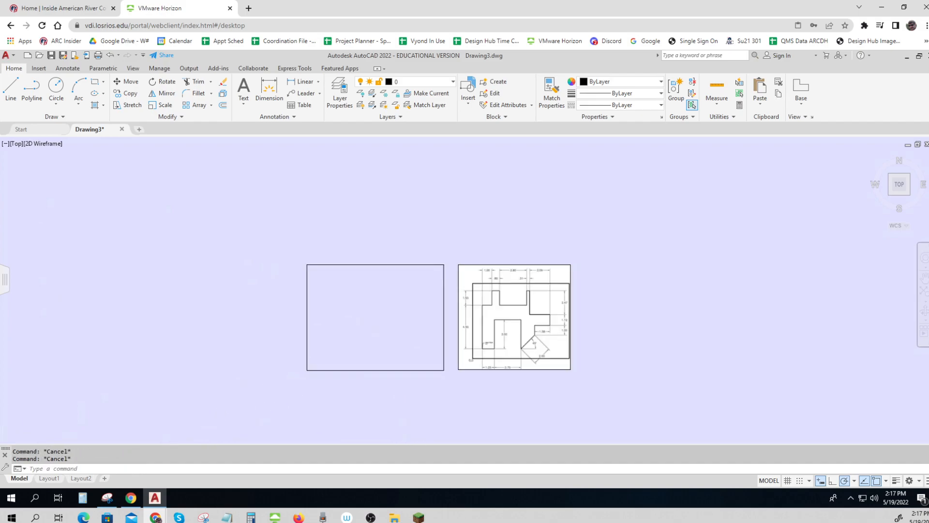
text(m)
key(Return)
click(535, 374)
click(233, 237)
key(Return)
click(331, 360)
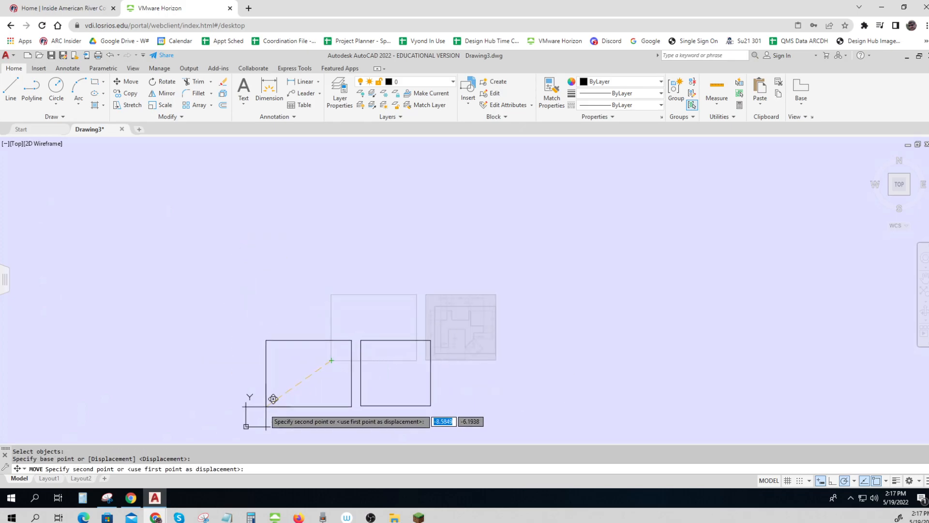
text(0)
key(Tab)
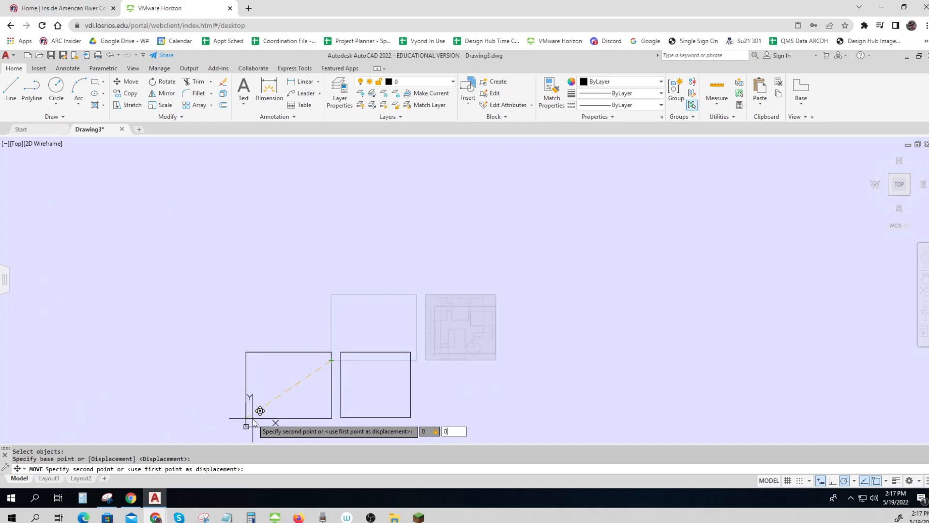
text(0)
key(Return)
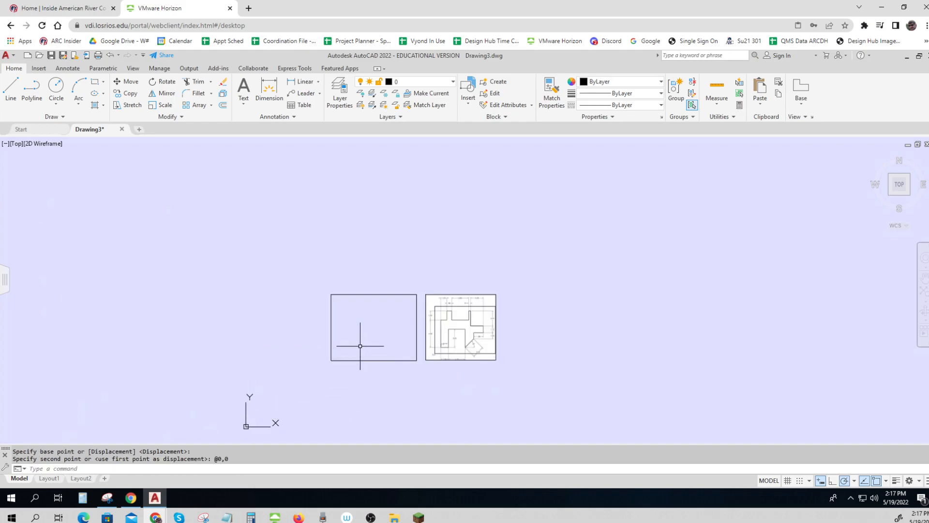
scroll(361, 343, up, 4)
click(11, 89)
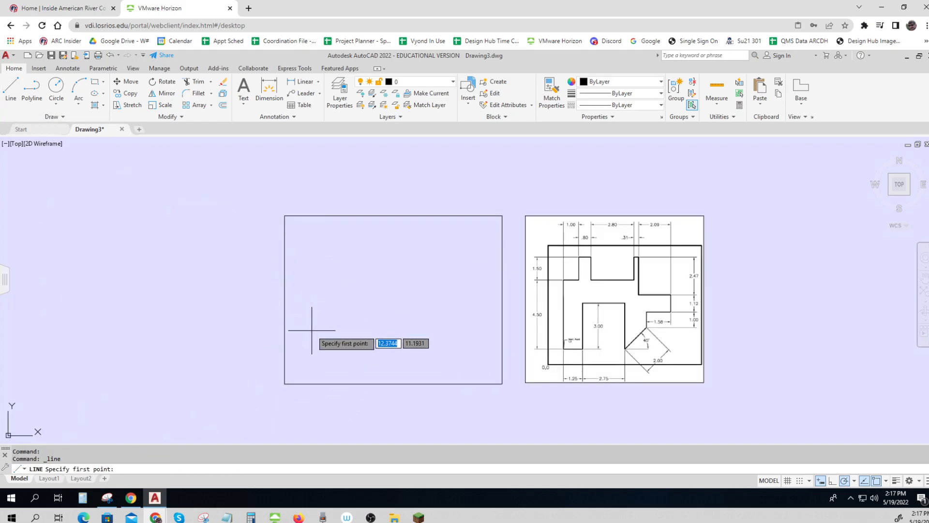
text(1)
key(Tab)
text(1)
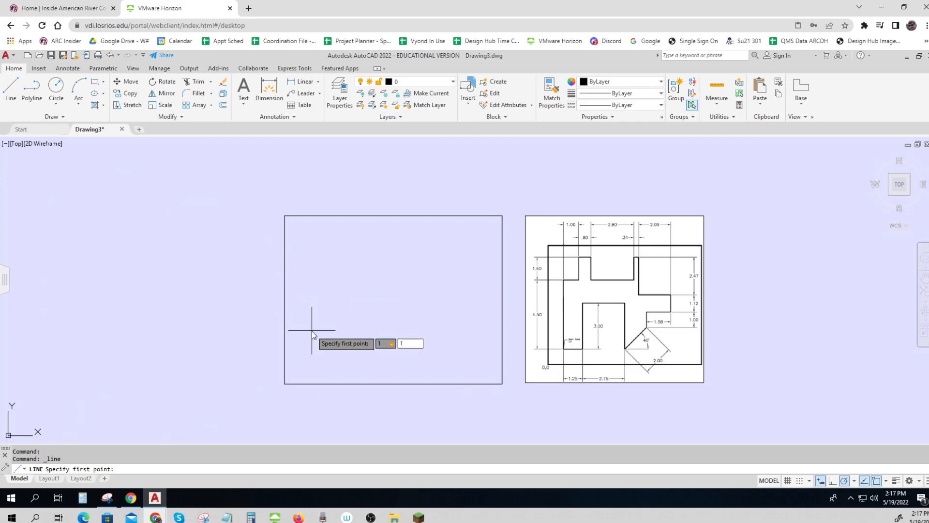
key(Return)
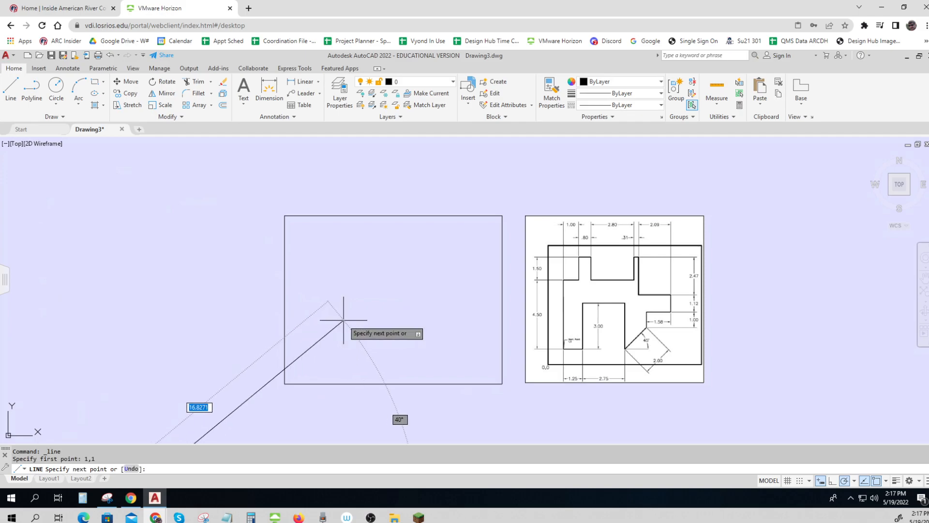
key(Escape)
Turn off Dynamic Input and move the rectangle and plate image together, taking the rectangle's lower-left corner to the origin 0,0
scroll(353, 315, down, 4)
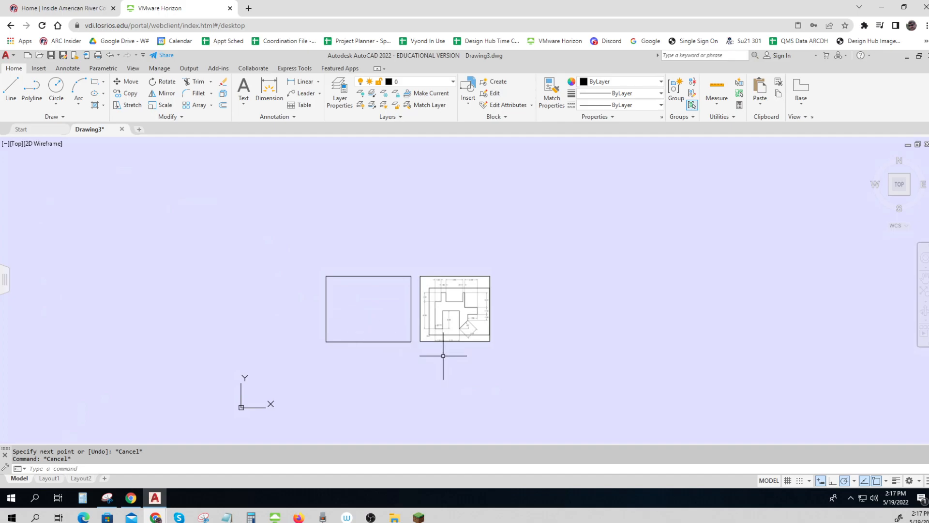
click(822, 481)
text(m)
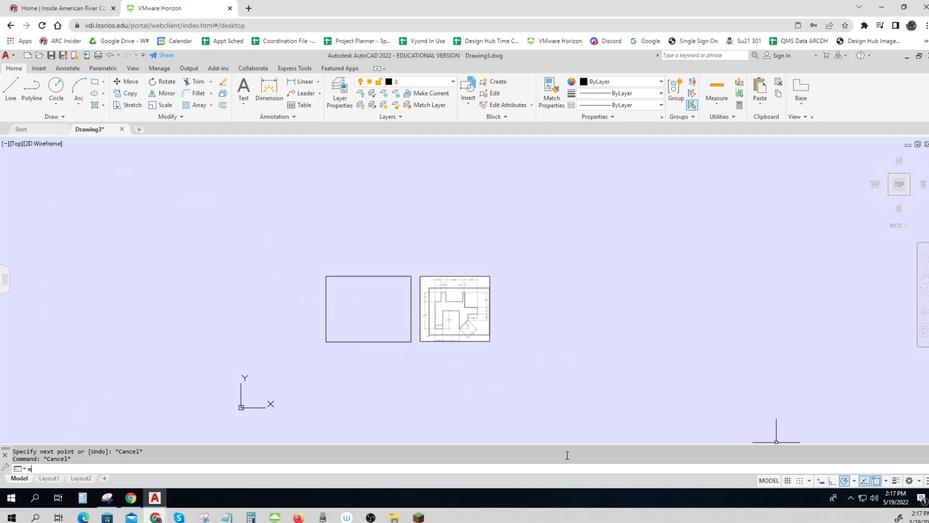
key(Return)
click(525, 364)
click(228, 216)
key(Return)
click(327, 341)
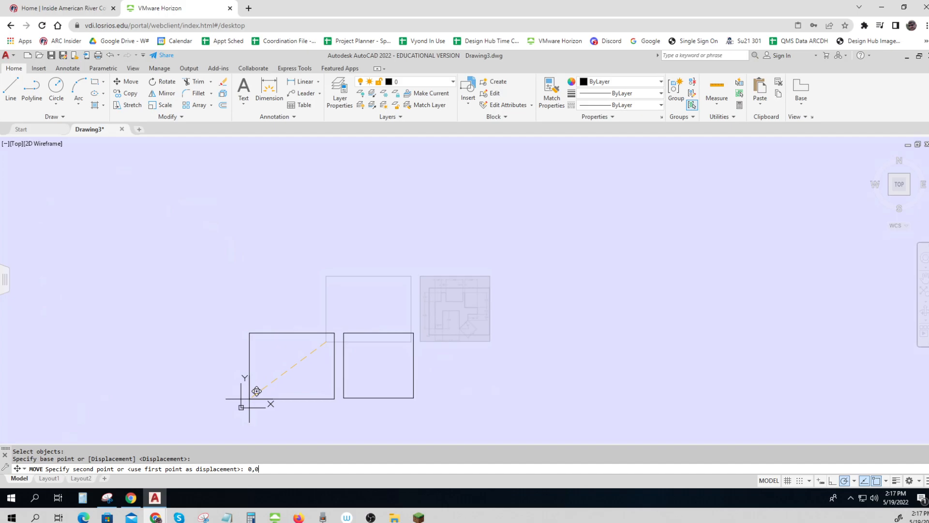
text(0,0)
key(Return)
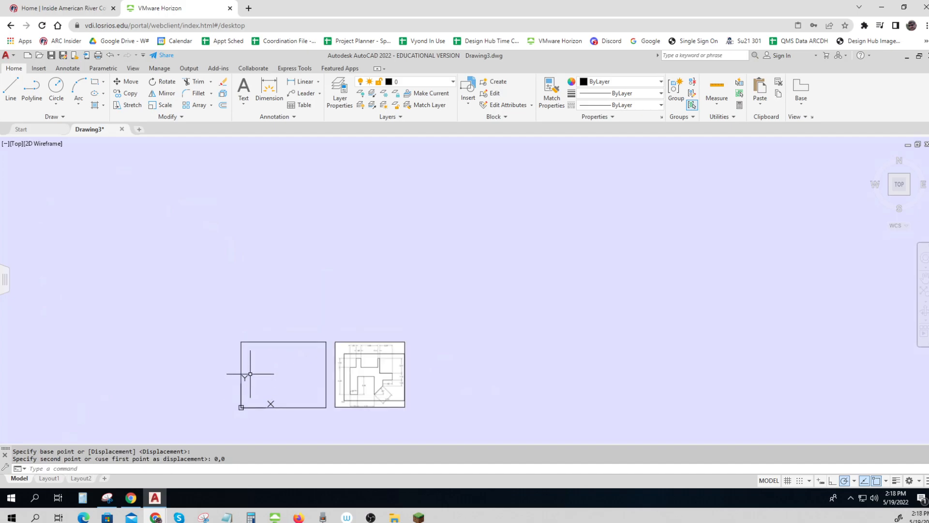
key(Escape)
key(Escape)
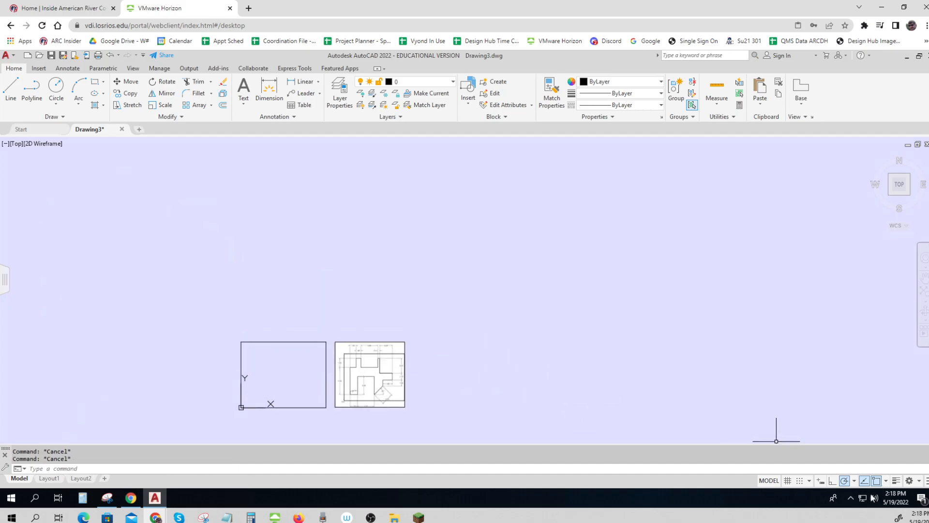
Turn Dynamic Input back on
click(822, 480)
middle_drag(469, 404, 585, 363)
scroll(415, 342, up, 4)
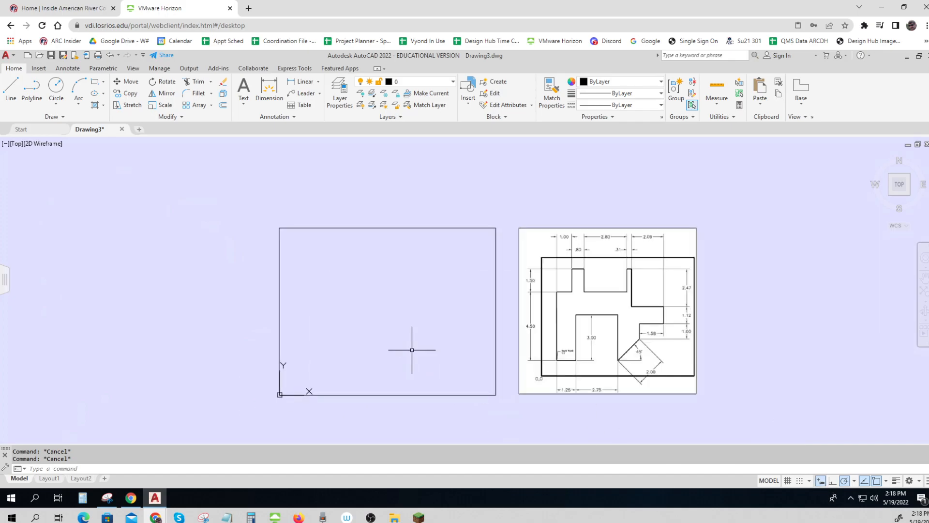
Start the plate outline with a line from 1,1 running 1.25 horizontally to the right
scroll(415, 342, up, 2)
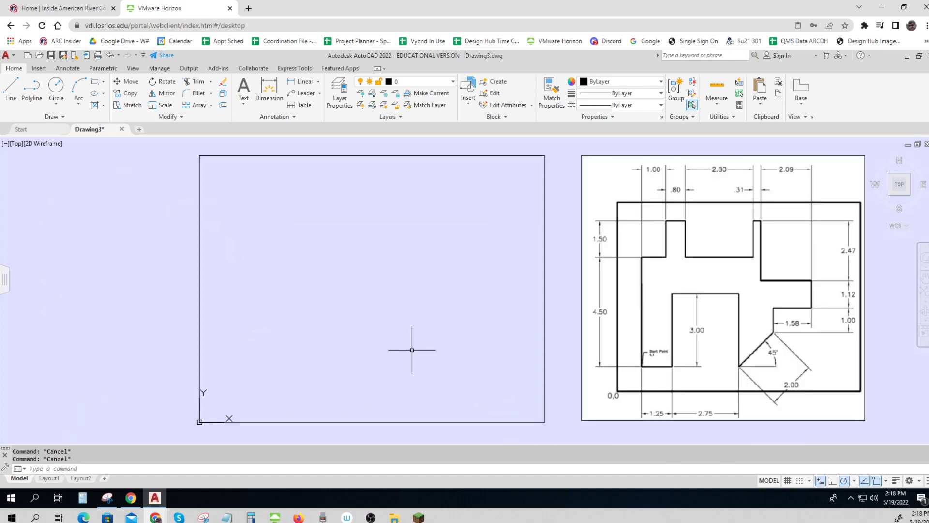
click(11, 87)
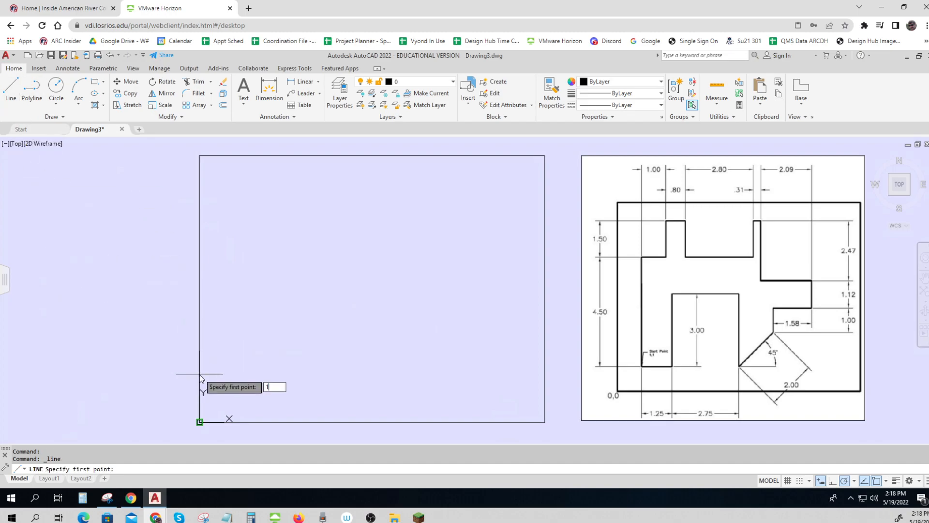
text(1,1)
key(Return)
text(1.25)
key(Return)
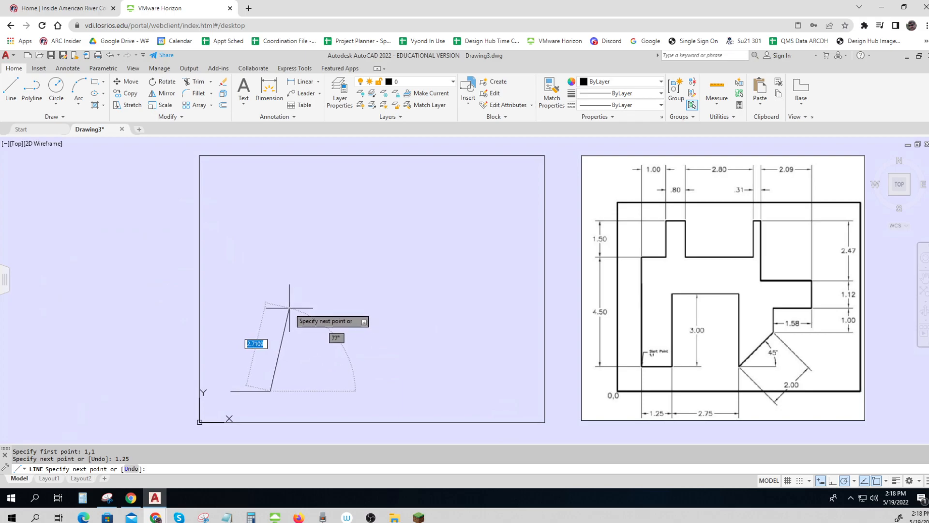
Continue the line around the lower opening: 3 up, 2.75 right and 3 back down
text(3)
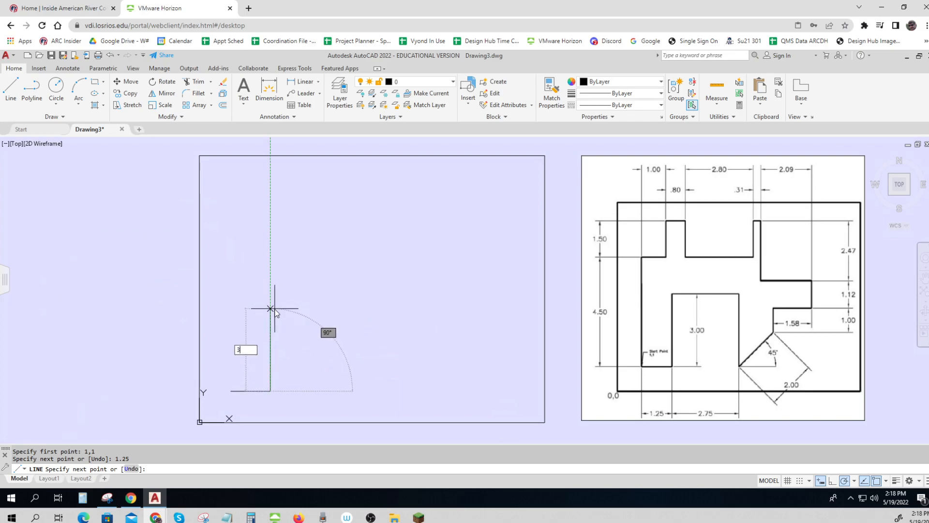
key(Return)
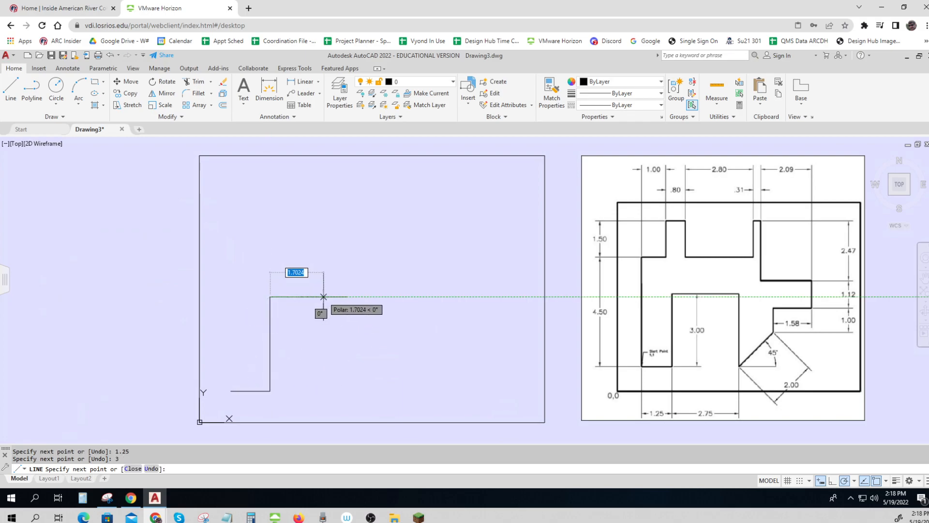
text(2)
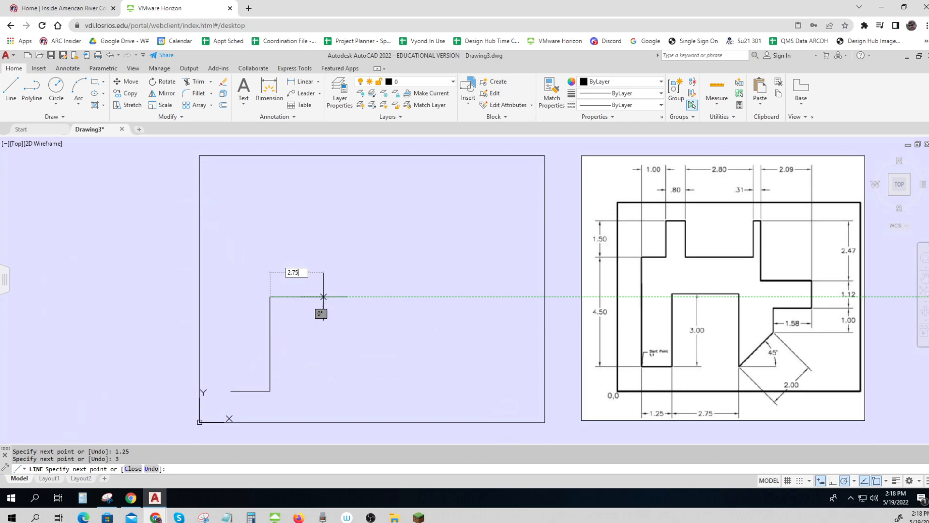
text(.75)
key(Return)
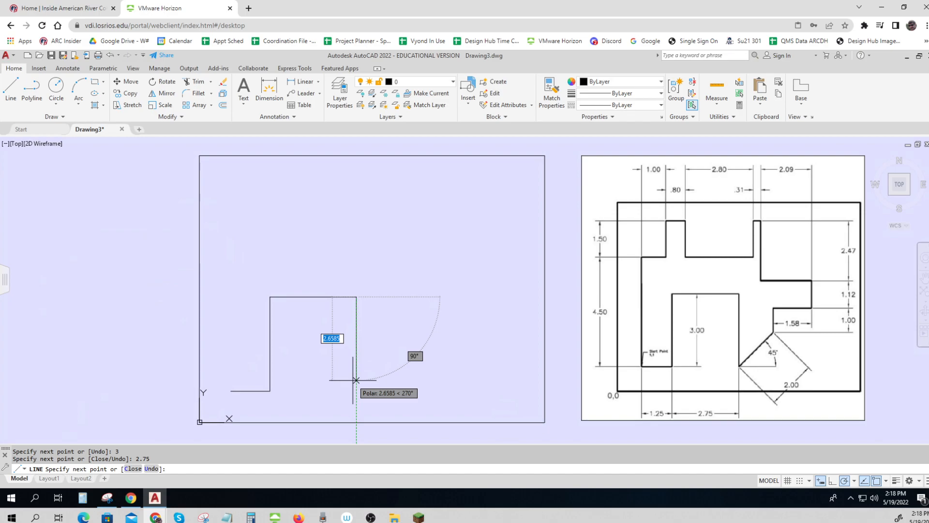
text(3)
key(Return)
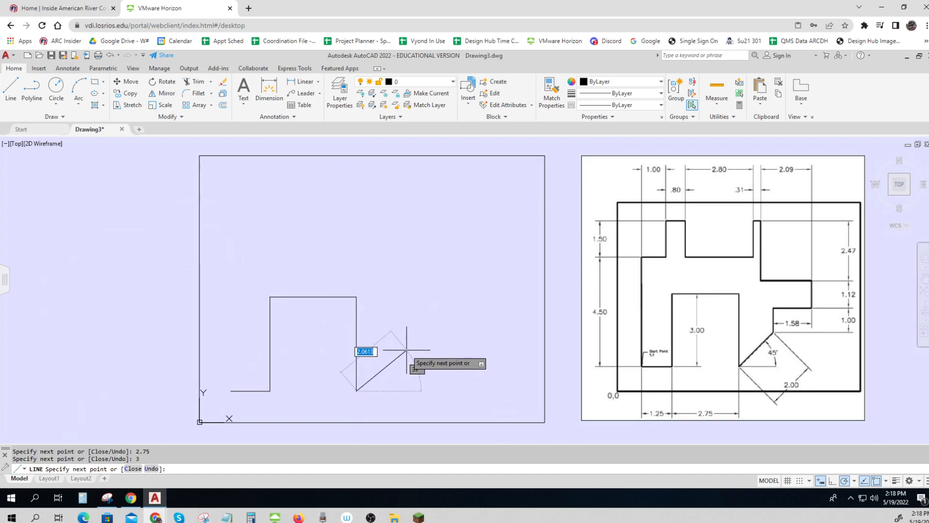
Continue the outline with a 2.00 segment up to the right at 45° and a vertical segment 1 up
text(2.0)
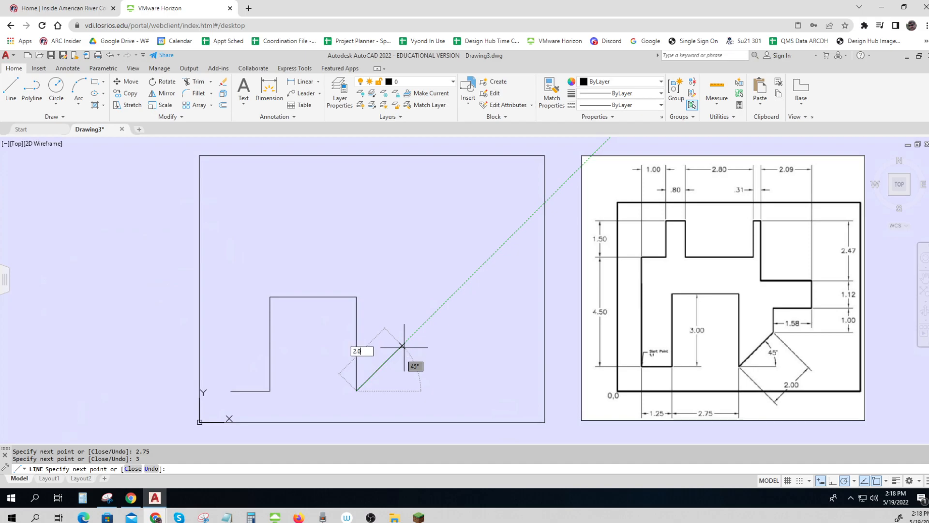
text(0)
key(Return)
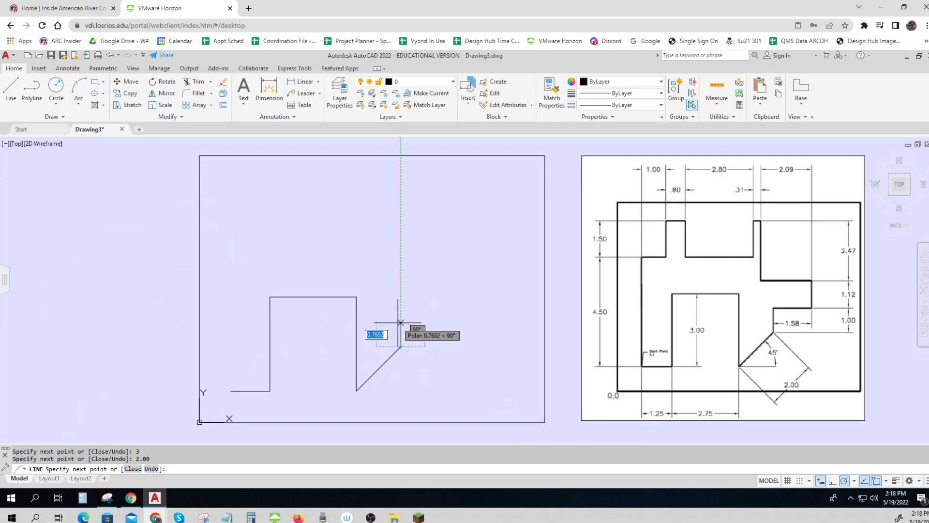
text(1)
key(Return)
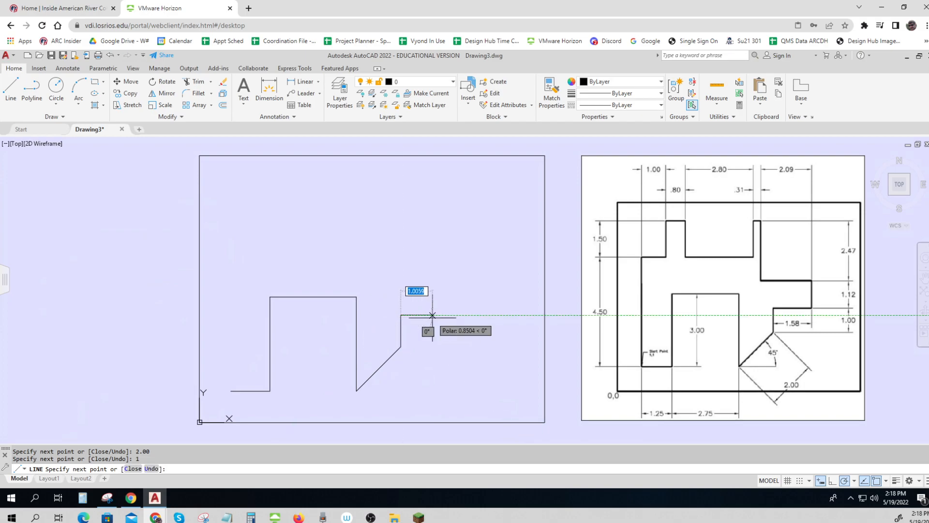
Extend the outline 1.58 to the right and 1.12 up to form the end of the right-hand arm
text(1)
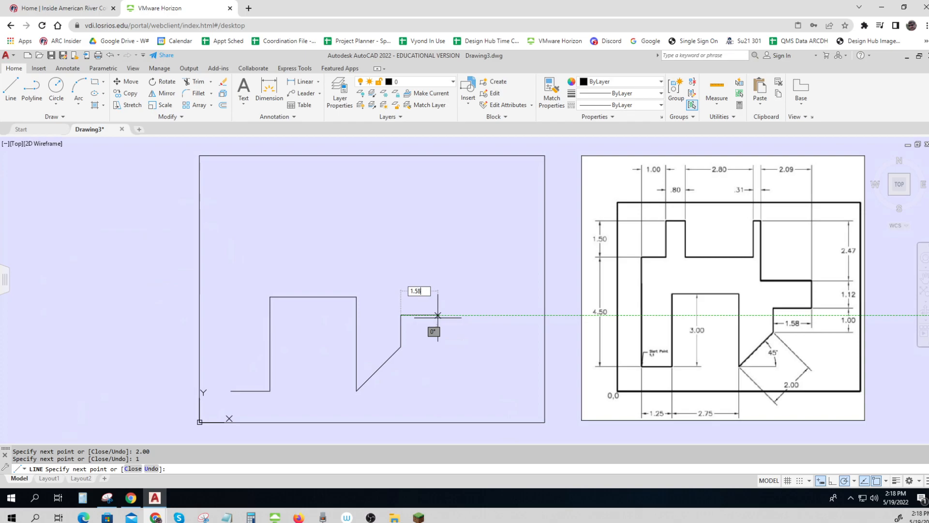
key(Return)
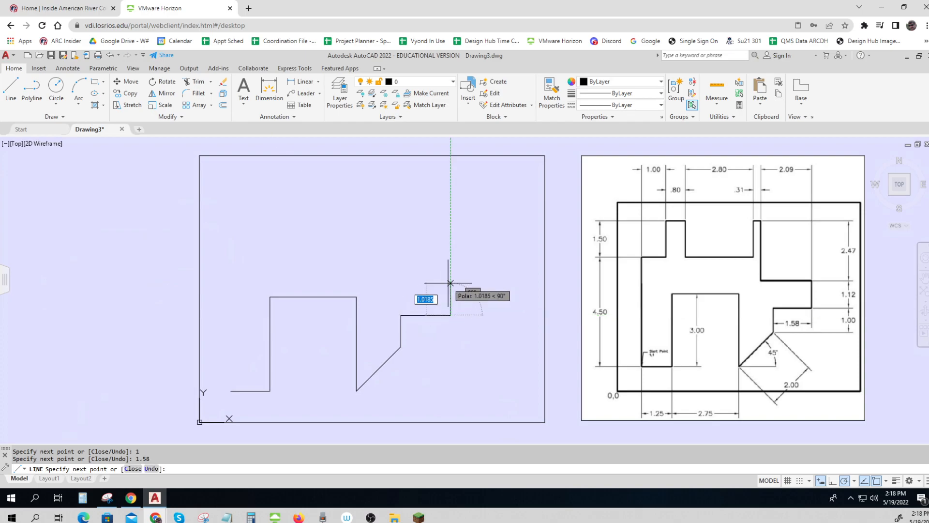
text(1.12)
key(Return)
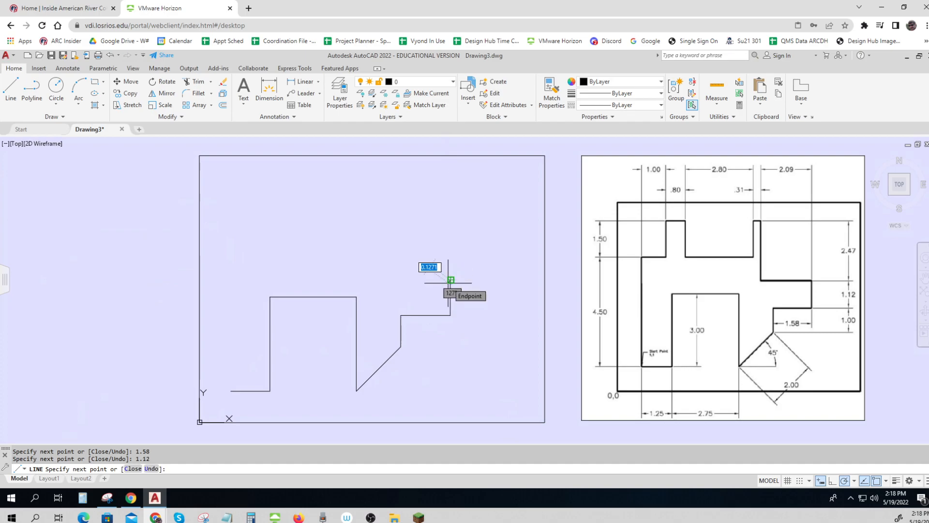
Continue the outline 2.09 to the left along the arm's upper edge and 2.47 straight up
text(2)
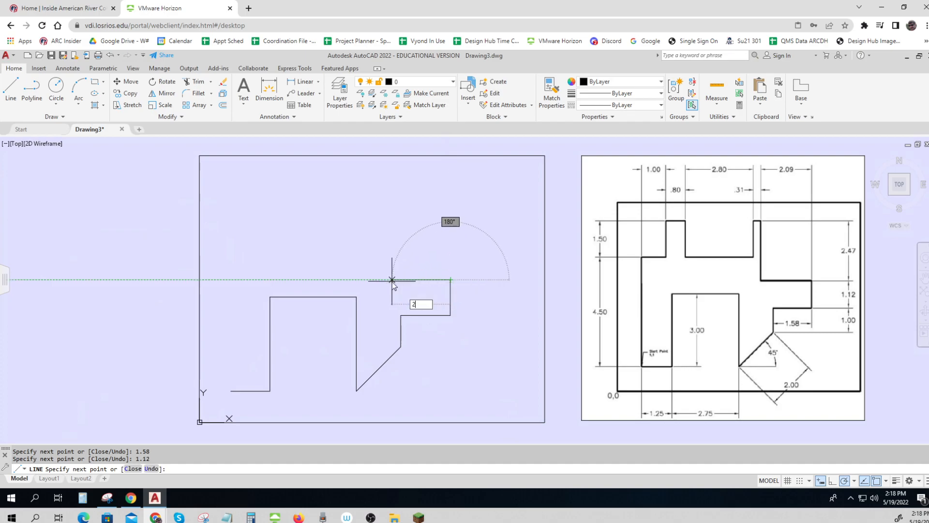
text(.09)
key(Return)
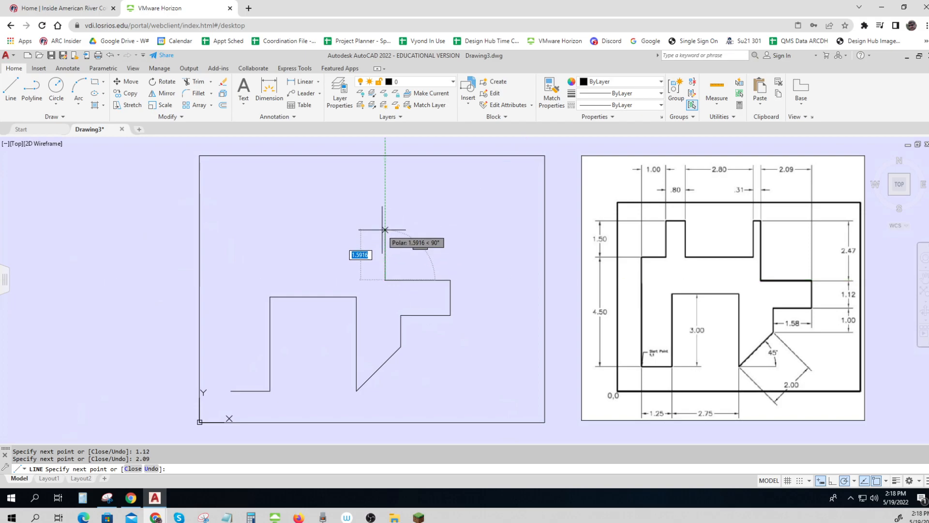
text(2.47)
key(Return)
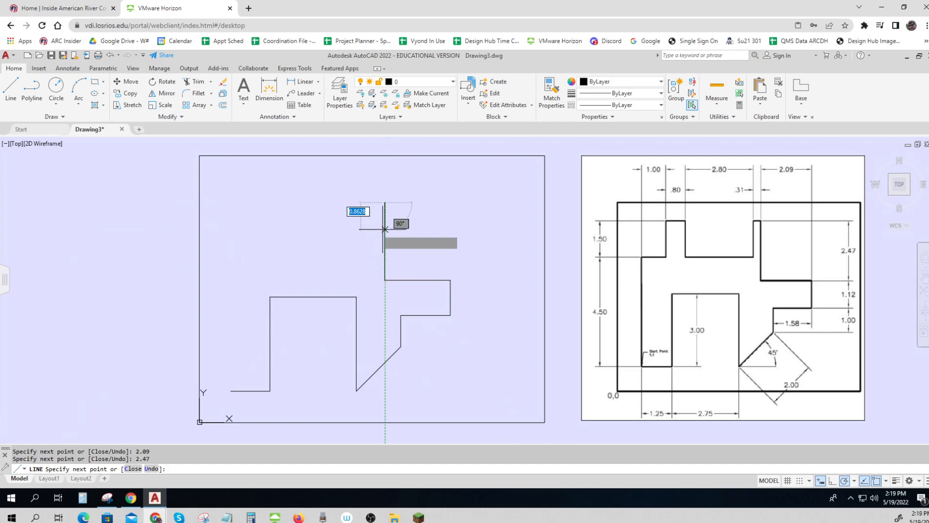
Draw the narrow upright's .31 top edge to the left and 1.5 side down, plus the 2.8 edge running left
text(.31)
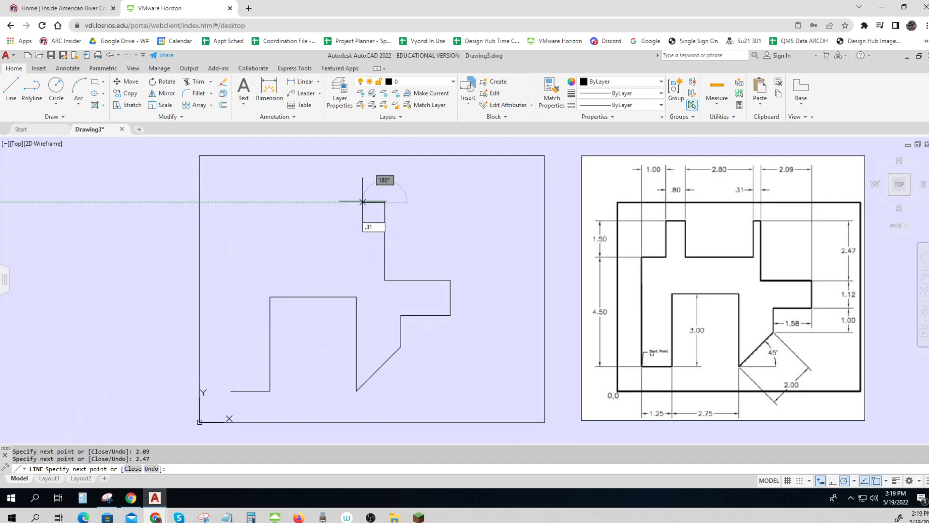
key(Return)
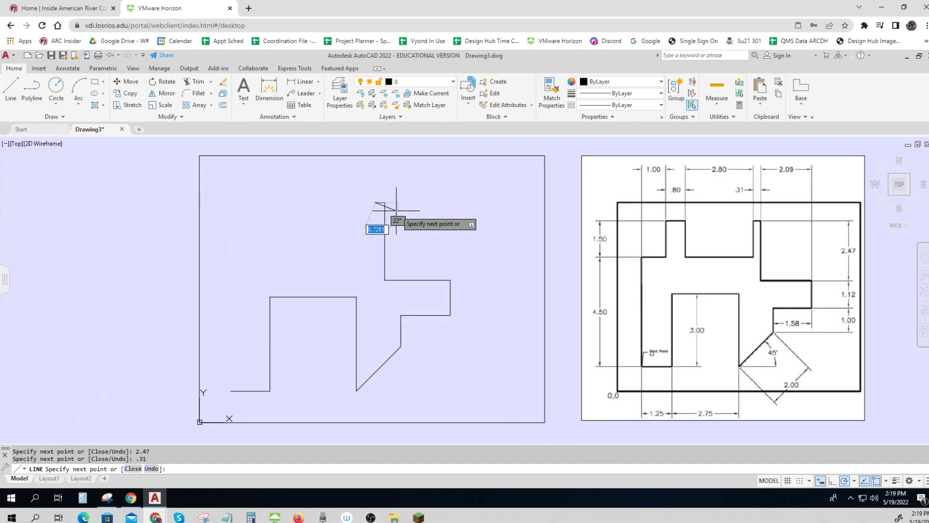
text(1.5)
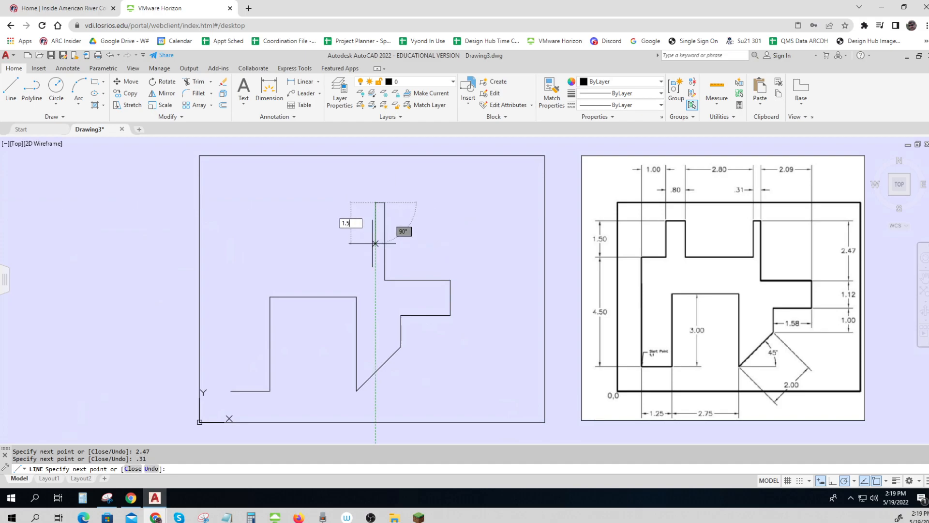
key(Return)
text(2.8)
key(Return)
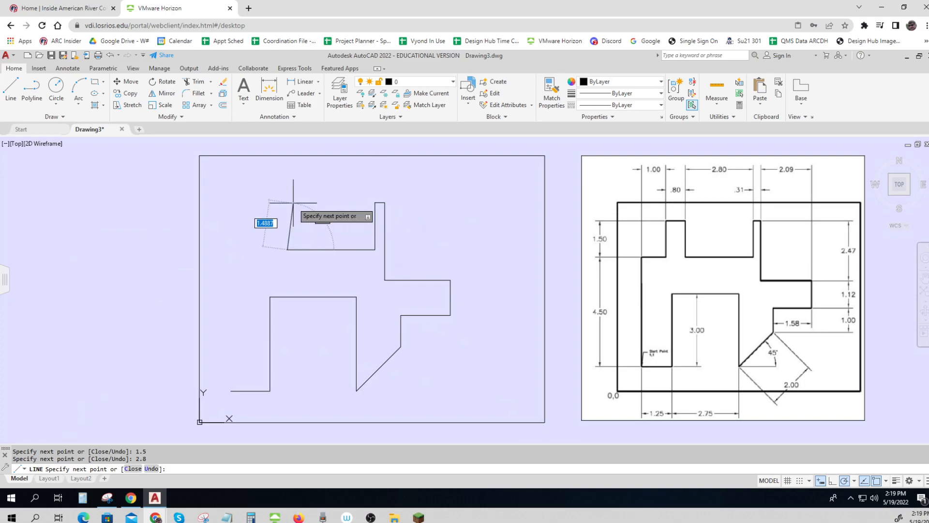
Draw the wider upper-left tab with segments 1.5 up, .8 left and 1.5 down
text(1.5)
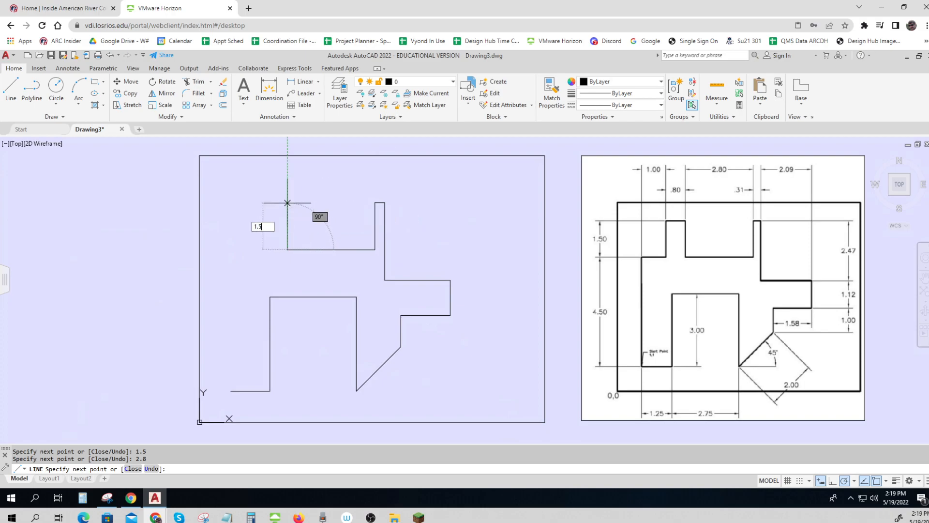
key(Return)
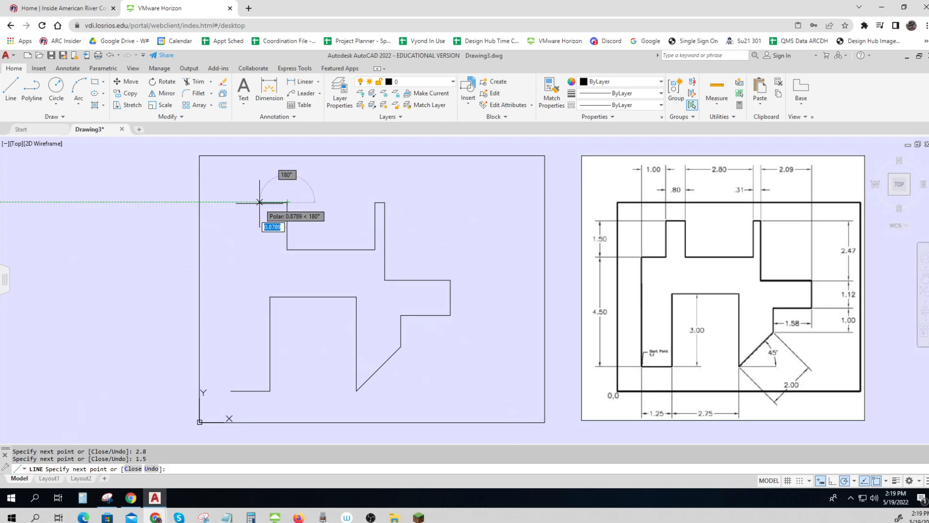
text(.)
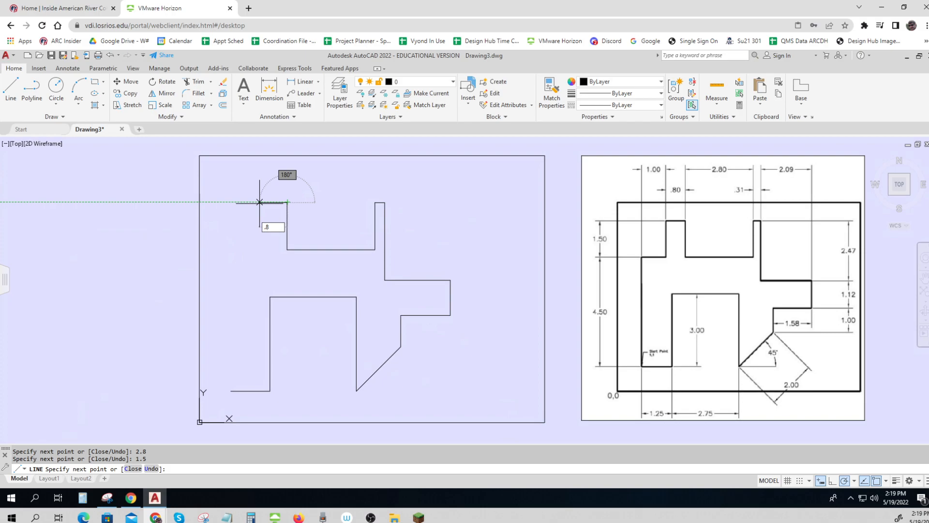
text(8)
key(Return)
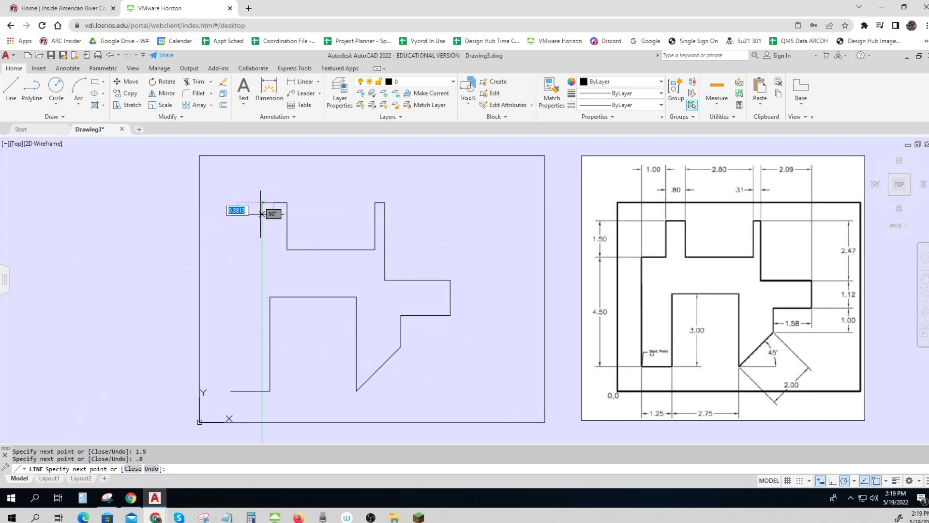
text(1.5)
key(Return)
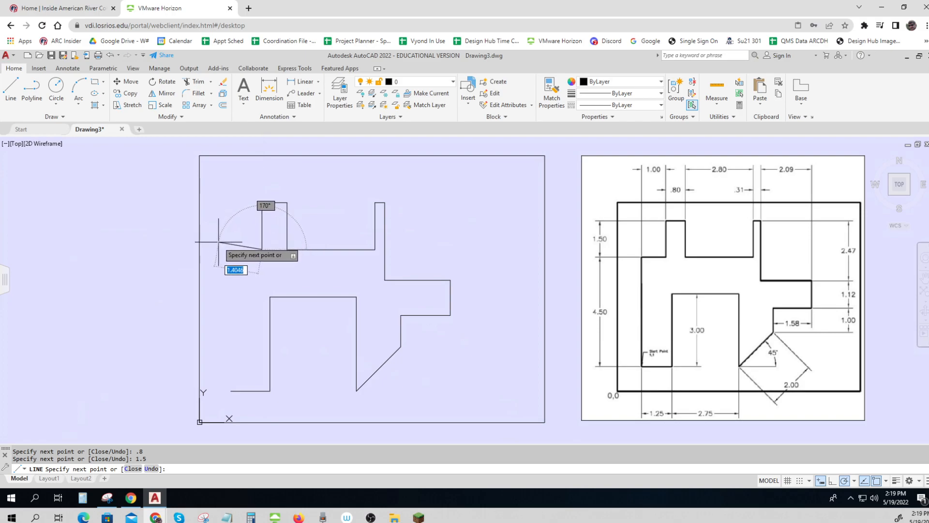
Finish the outline with segments 1 to the left and 4.5 down toward the start point, ending the line command
text(1)
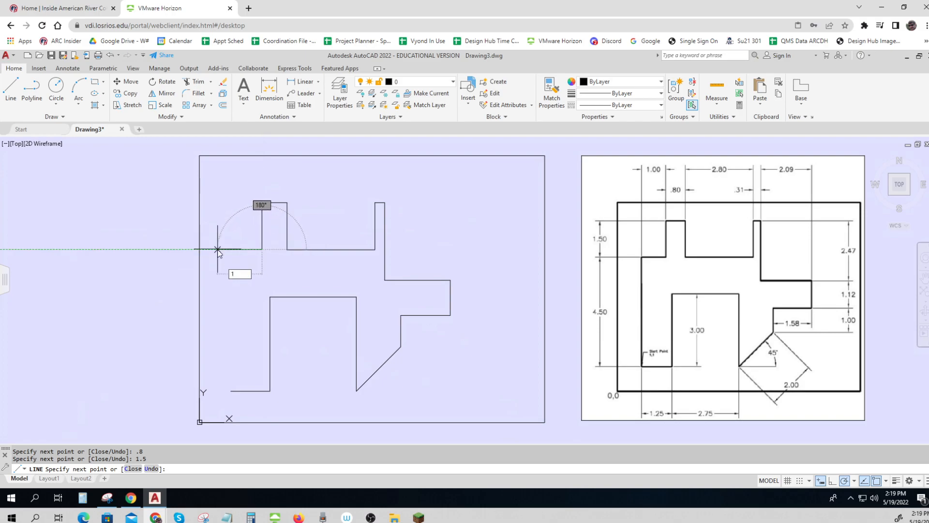
key(Return)
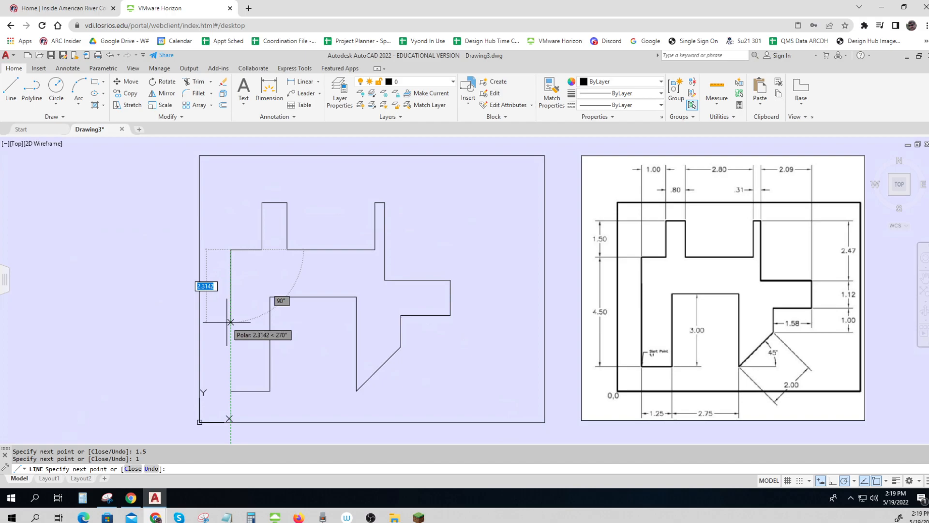
text(4)
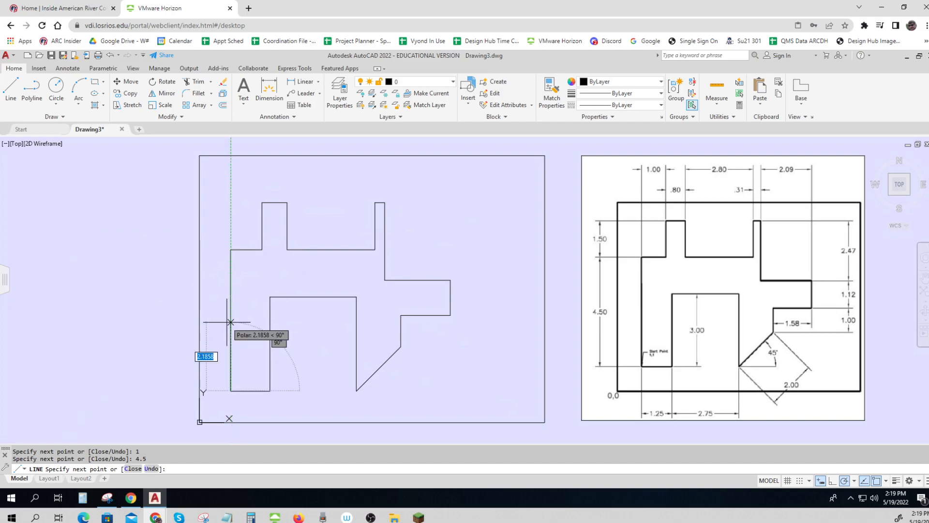
key(Return)
Examine up close how the outline's first and last lines meet at the start corner, trying a DIST measurement from the vertical line's lower end
scroll(227, 402, up, 5)
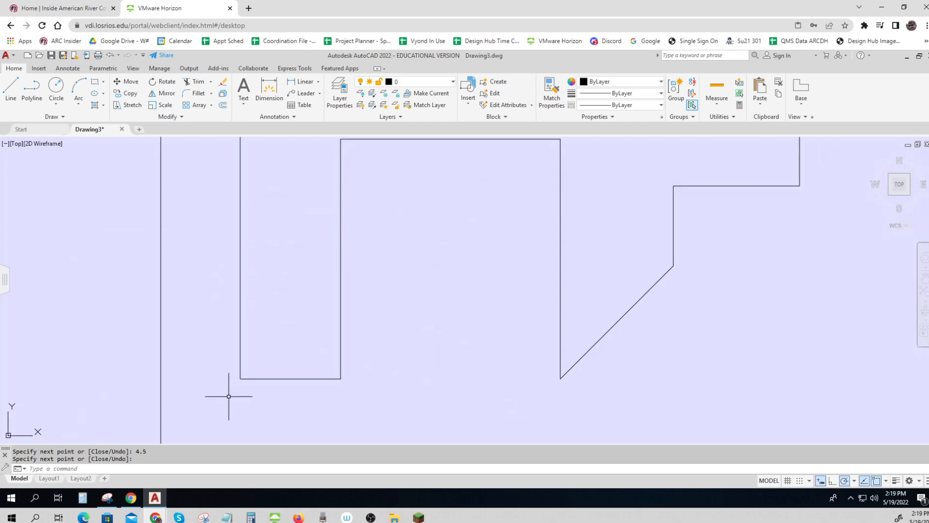
scroll(256, 342, up, 4)
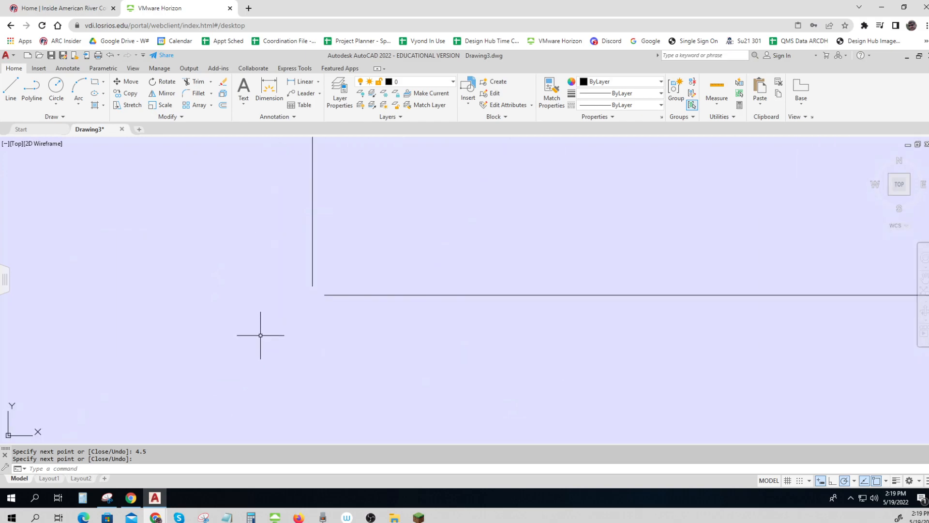
scroll(316, 244, up, 4)
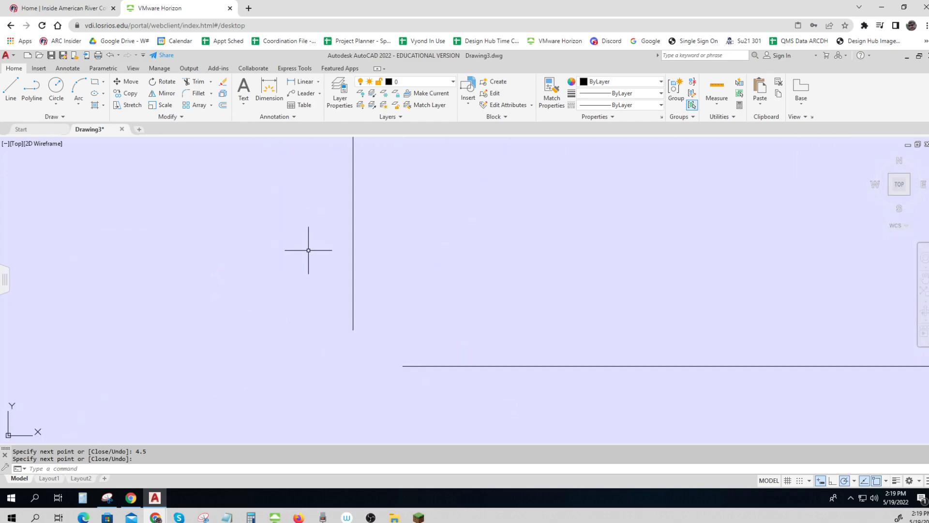
text(DIST)
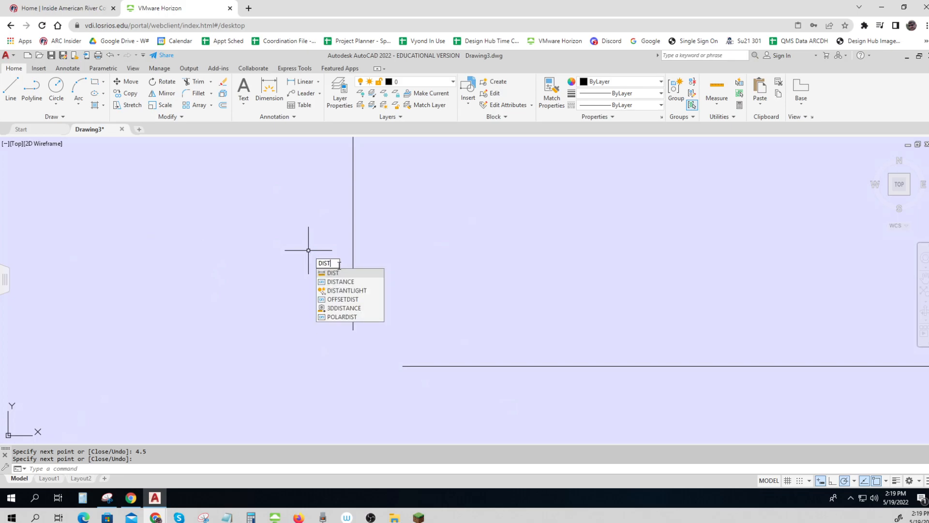
key(Return)
click(353, 329)
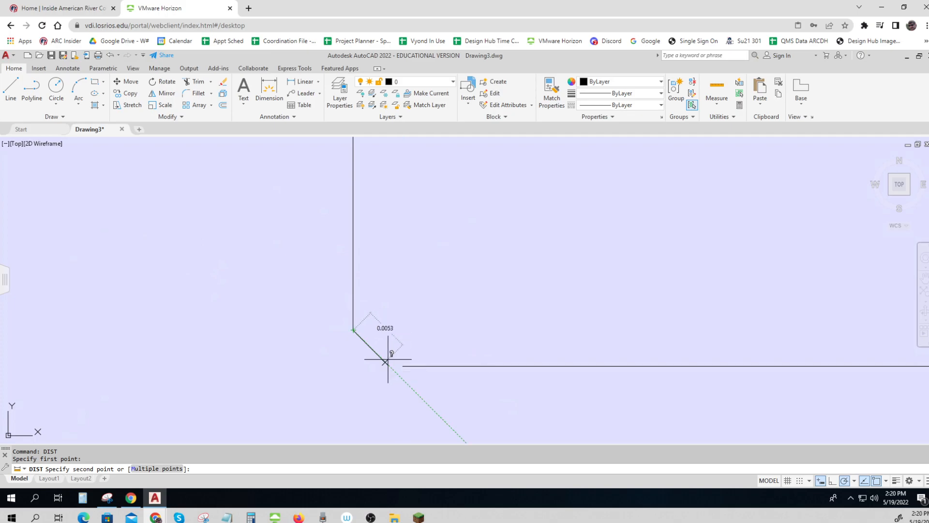
key(Escape)
scroll(491, 322, down, 4)
scroll(491, 321, down, 5)
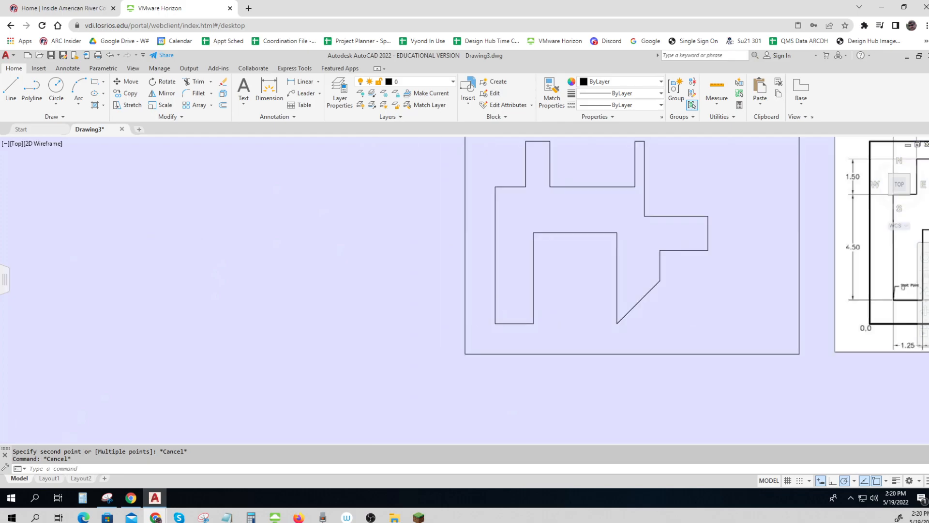
Set the lineweight of all the plate outline's lines to 0.40 mm, leaving the border unchanged, and clear the selection
middle_drag(508, 315, 425, 332)
key(Escape)
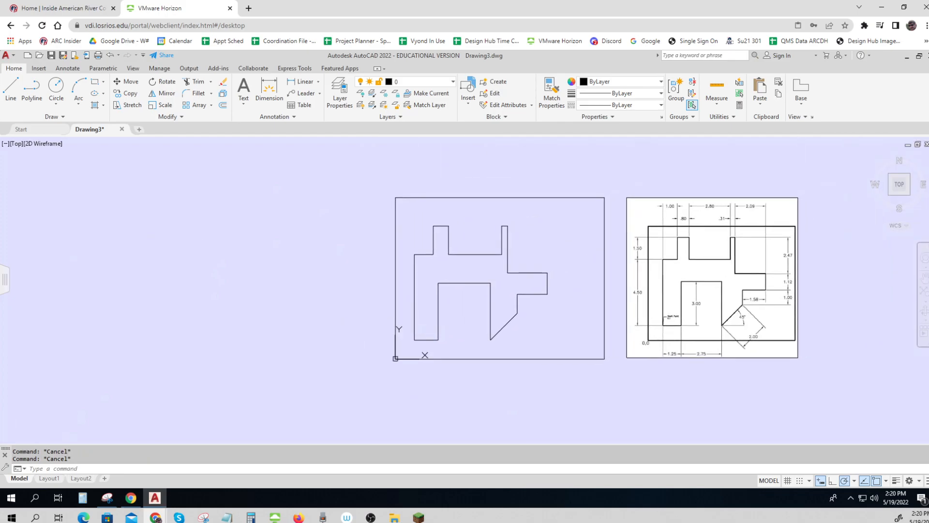
click(574, 340)
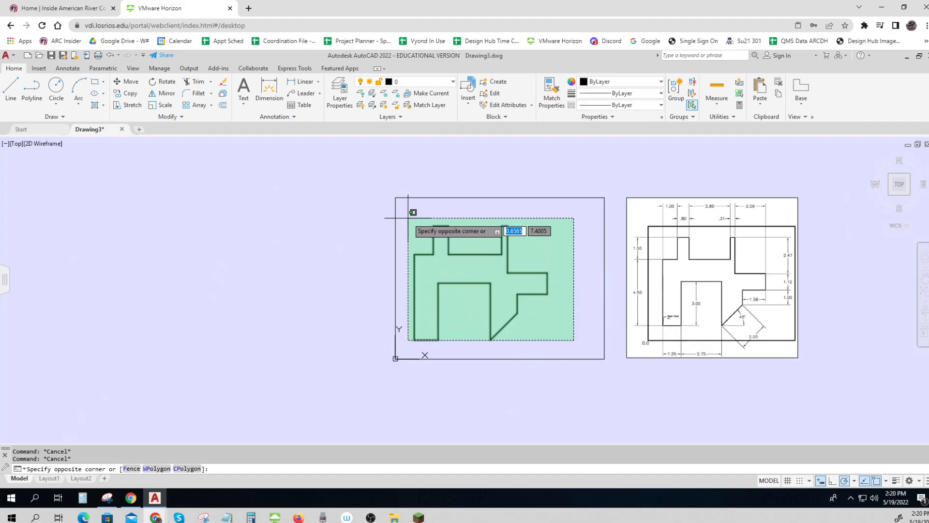
click(413, 212)
right_click(434, 232)
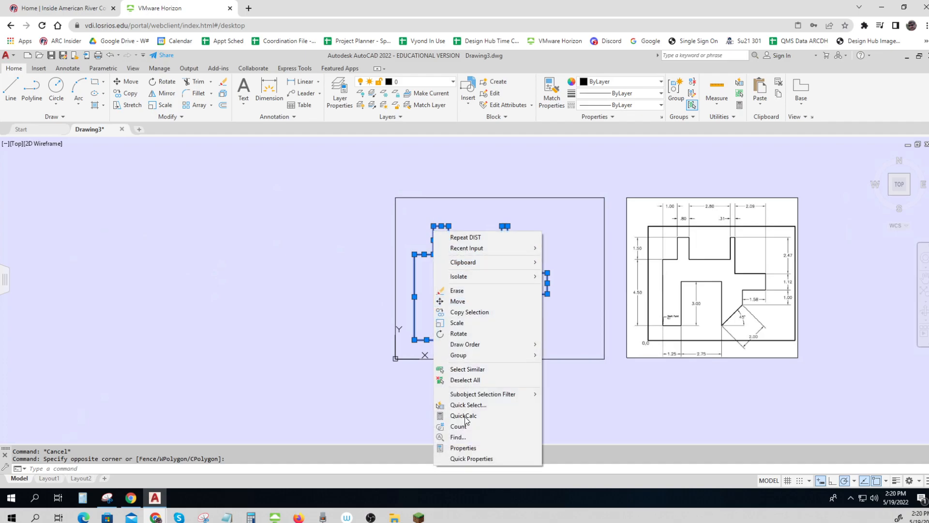
click(465, 447)
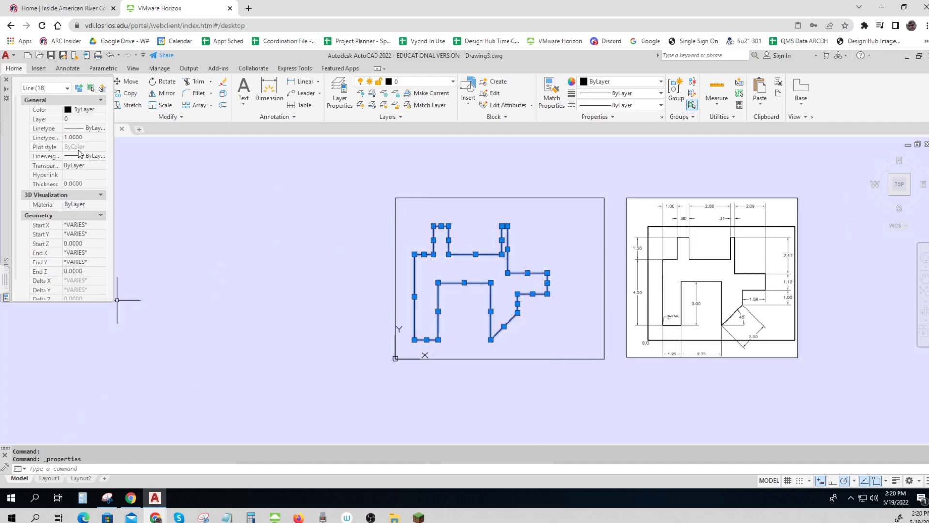
click(91, 155)
click(102, 156)
drag(105, 182, 104, 200)
click(78, 218)
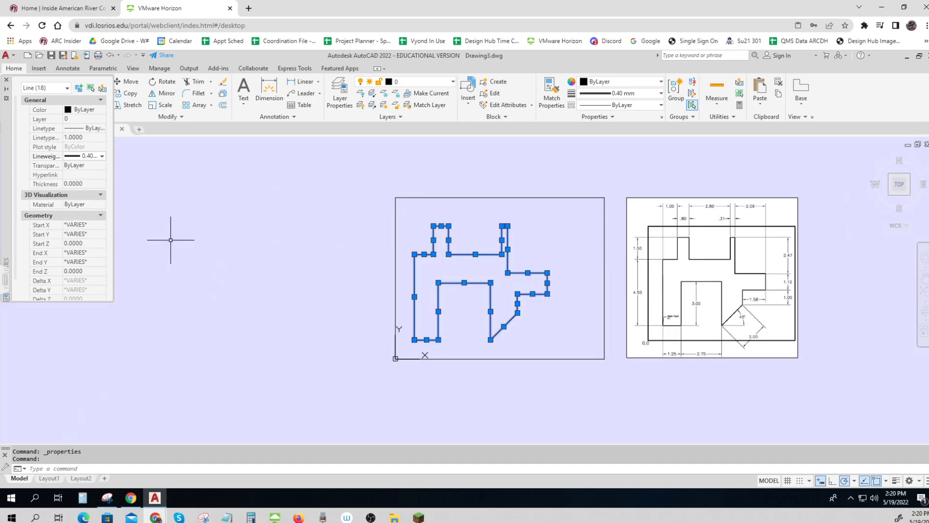
click(193, 242)
key(Escape)
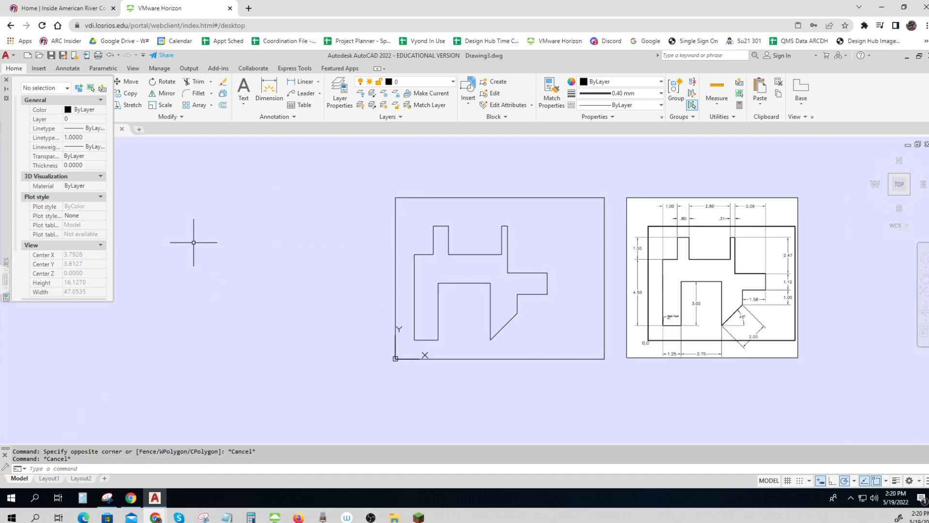
Turn on lineweight display for the drawing and close the object properties palette
click(896, 481)
key(Escape)
scroll(479, 261, up, 4)
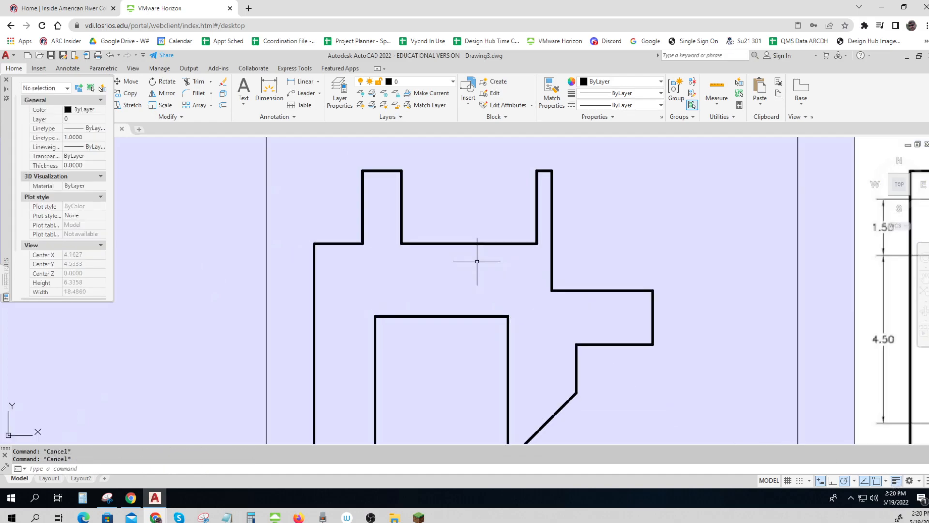
scroll(479, 261, down, 2)
click(7, 81)
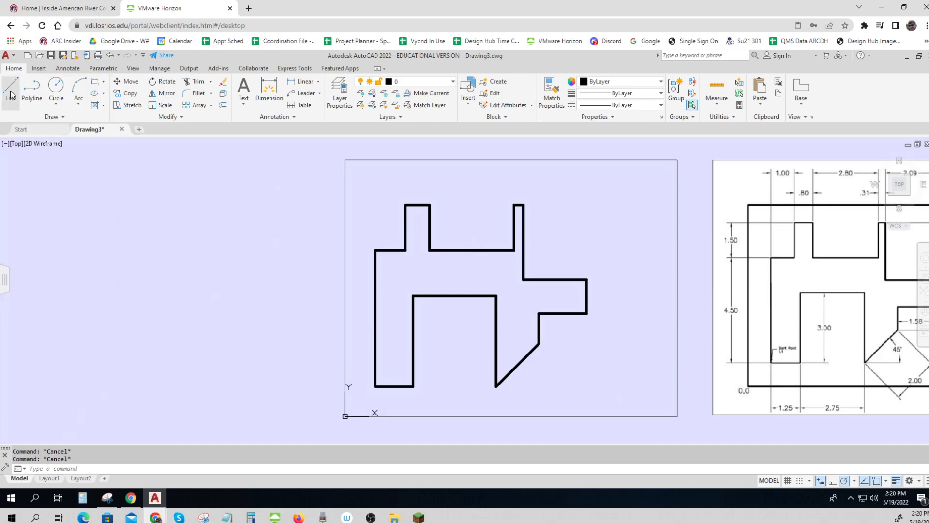
Save the drawing as Plate 1.3 - RS in the Week 1 folder, in AutoCAD 2018 Drawing format
click(7, 56)
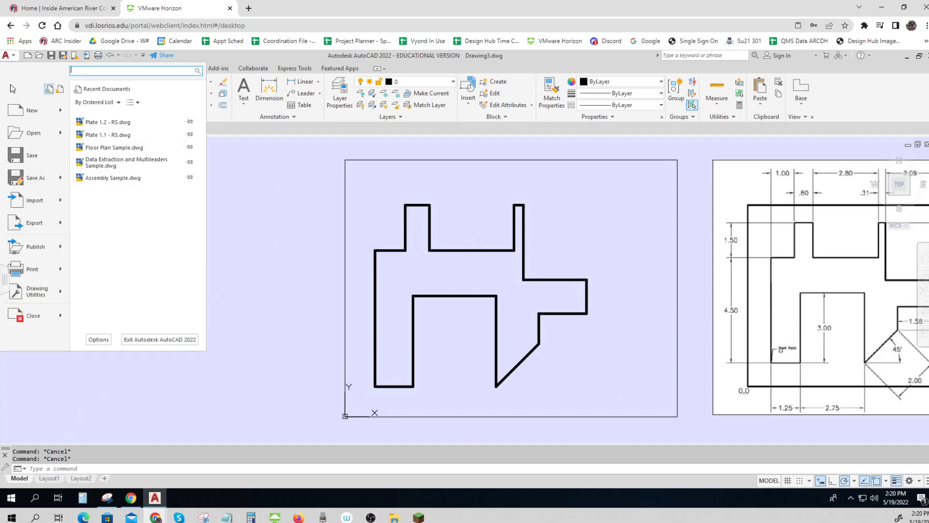
click(32, 179)
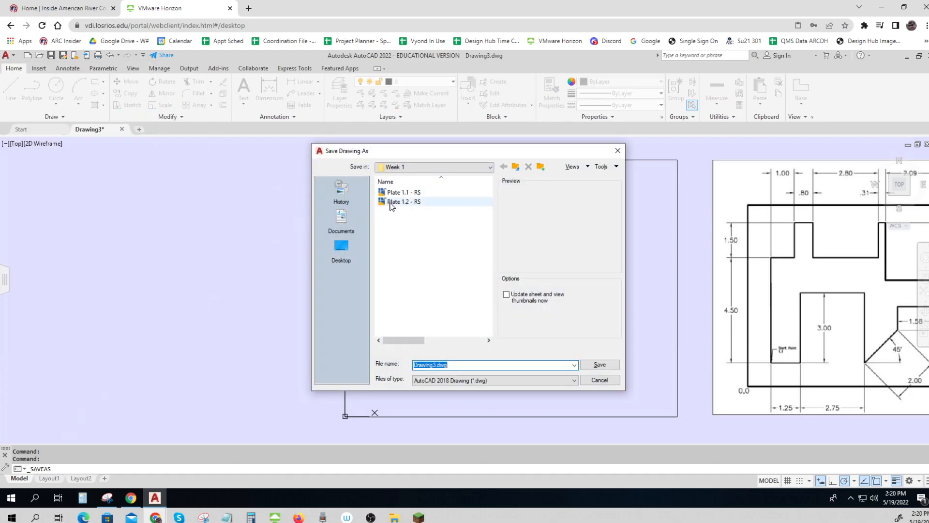
click(391, 204)
double_click(432, 364)
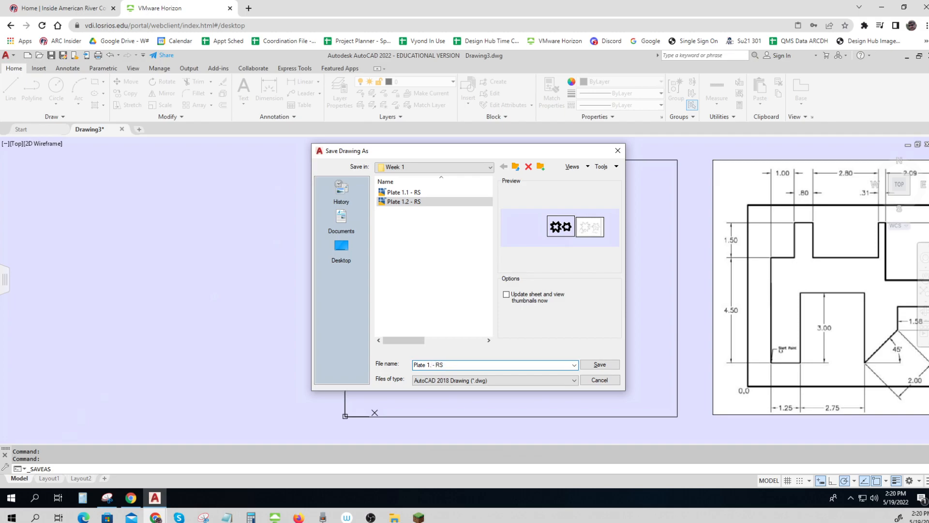
click(605, 365)
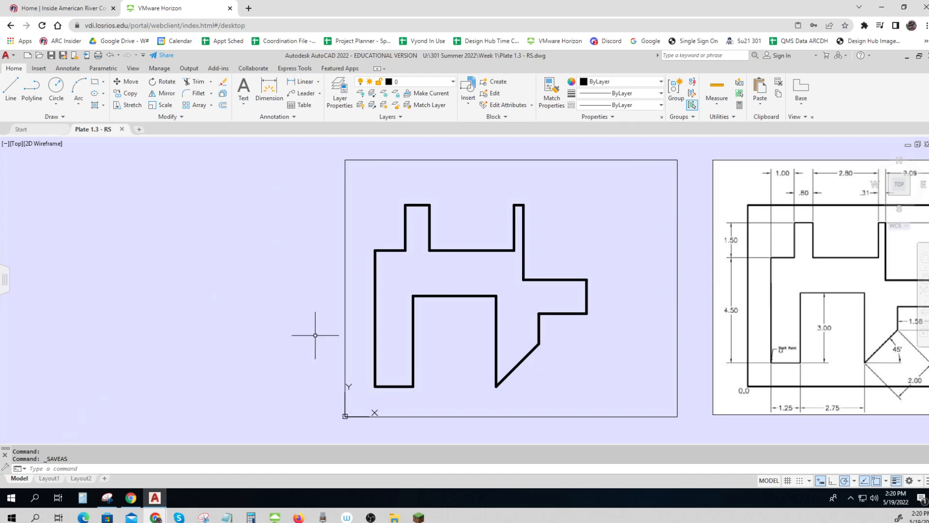
Switch to Snipping Tool and capture the plate outline without its border, retaking the snip with a slightly wider area
click(116, 497)
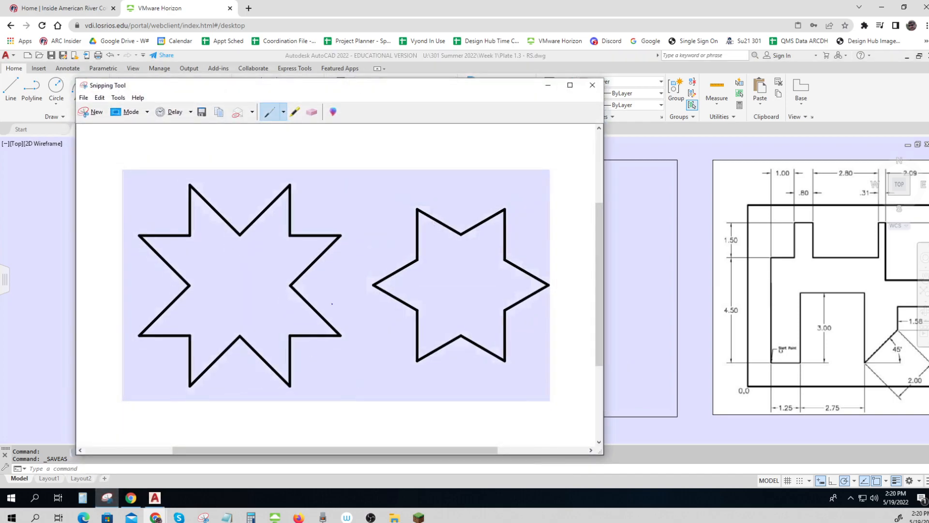
click(93, 112)
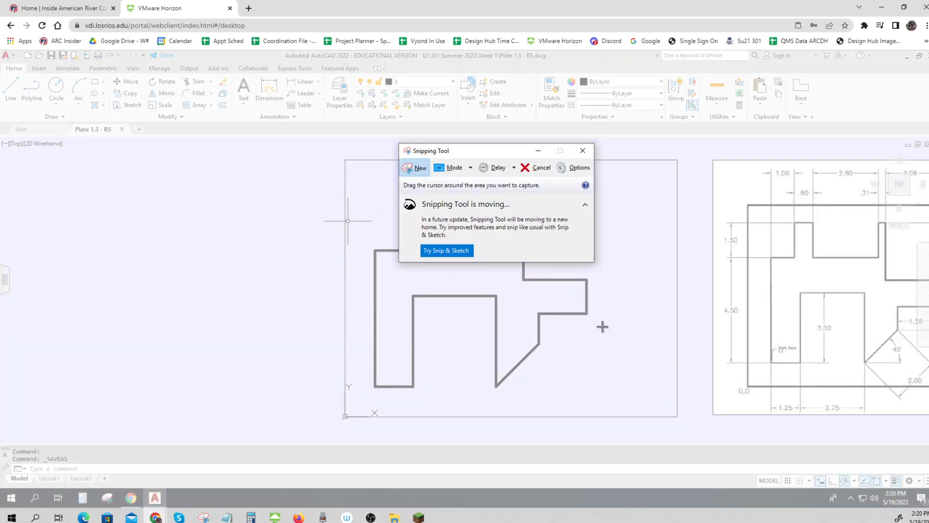
mouse_move(368, 187)
mouse_down()
mouse_move(464, 324)
mouse_move(584, 379)
mouse_move(595, 399)
mouse_up()
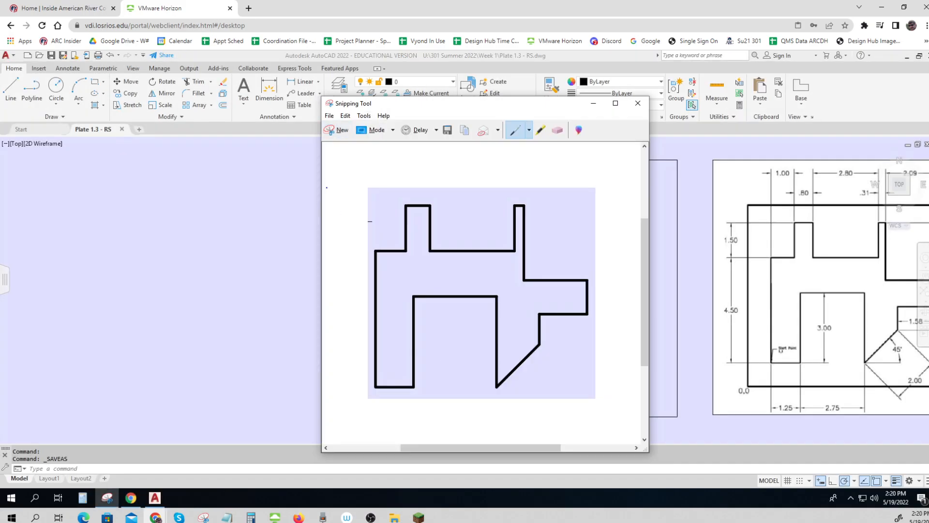
click(339, 129)
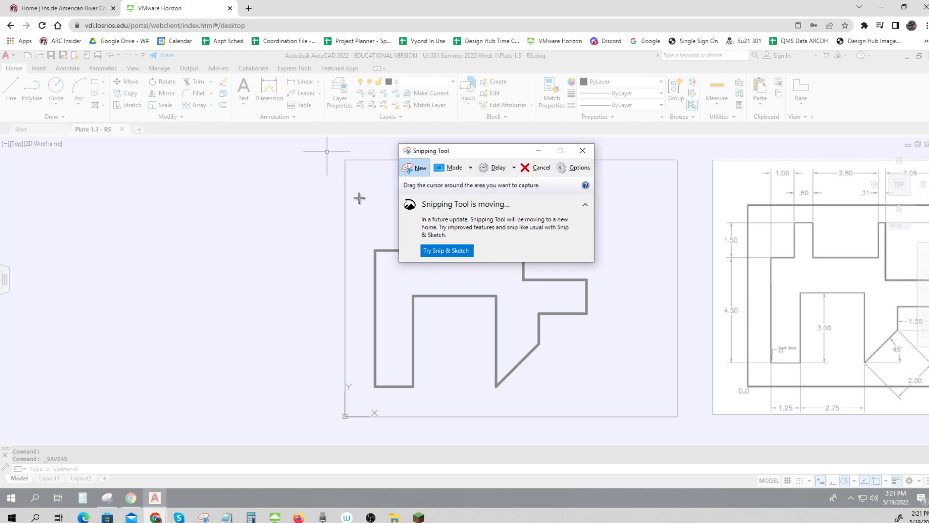
mouse_move(361, 193)
mouse_down()
mouse_move(465, 272)
mouse_move(585, 407)
mouse_move(593, 410)
mouse_move(597, 396)
mouse_up()
Save the snip as a PNG file named Plate 1.3 - RS in the Week 1 folder
click(322, 122)
click(340, 148)
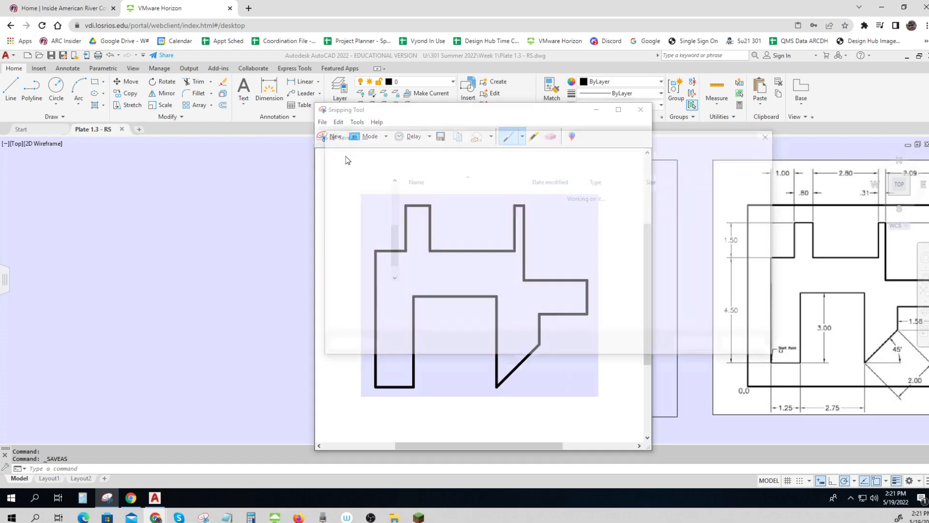
click(430, 207)
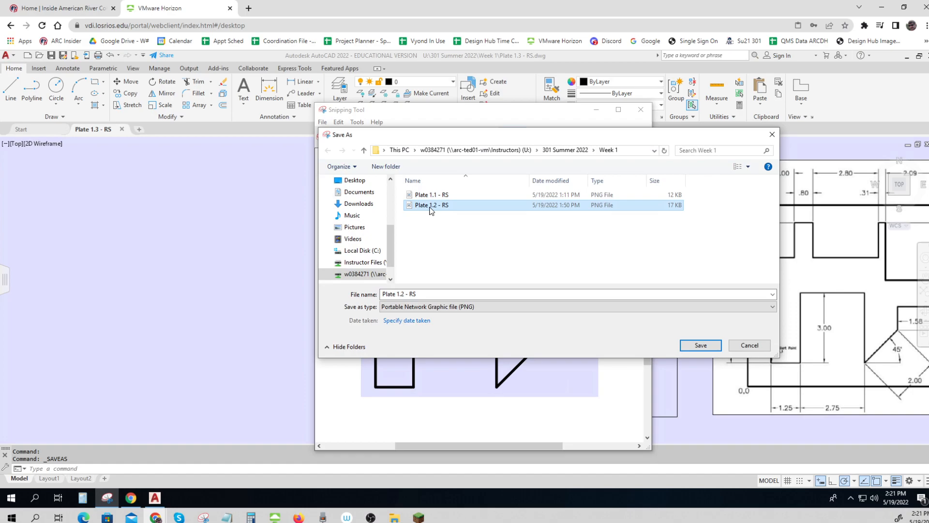
click(402, 294)
double_click(401, 294)
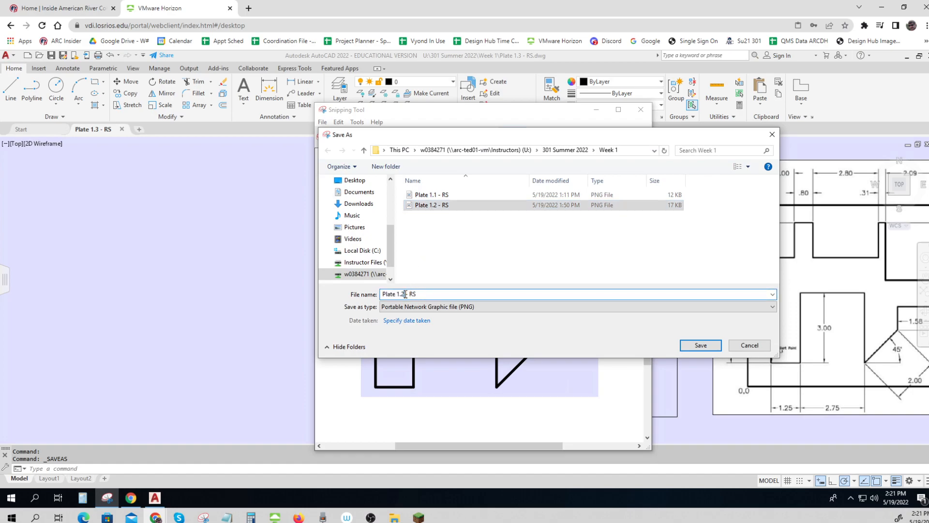
key(BackSpace)
text(3)
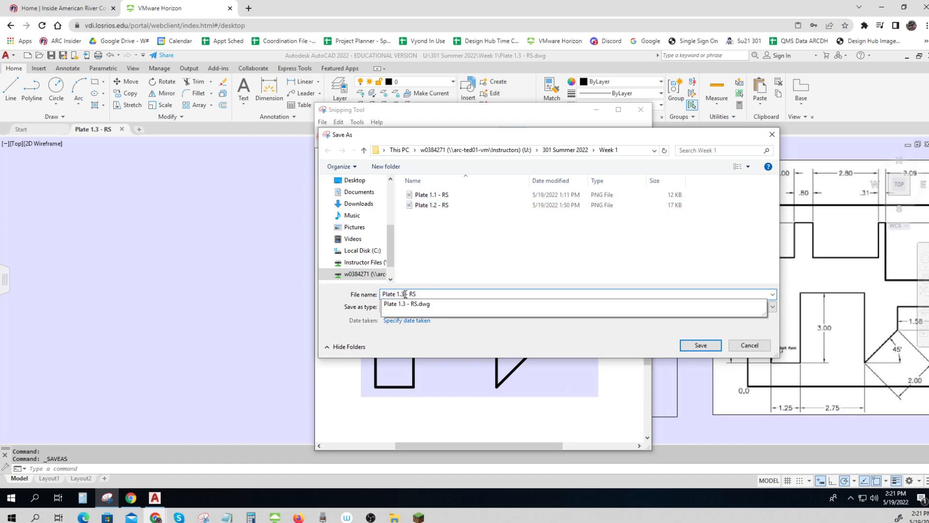
click(701, 345)
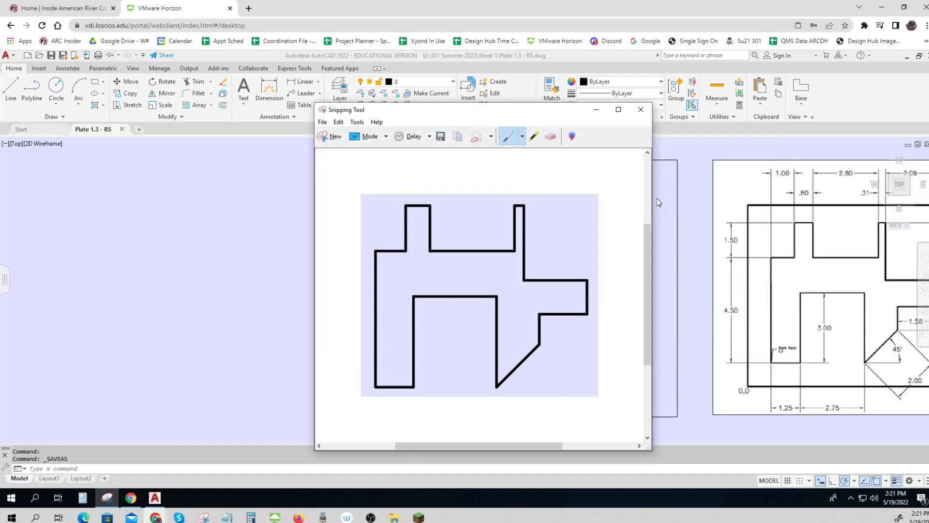